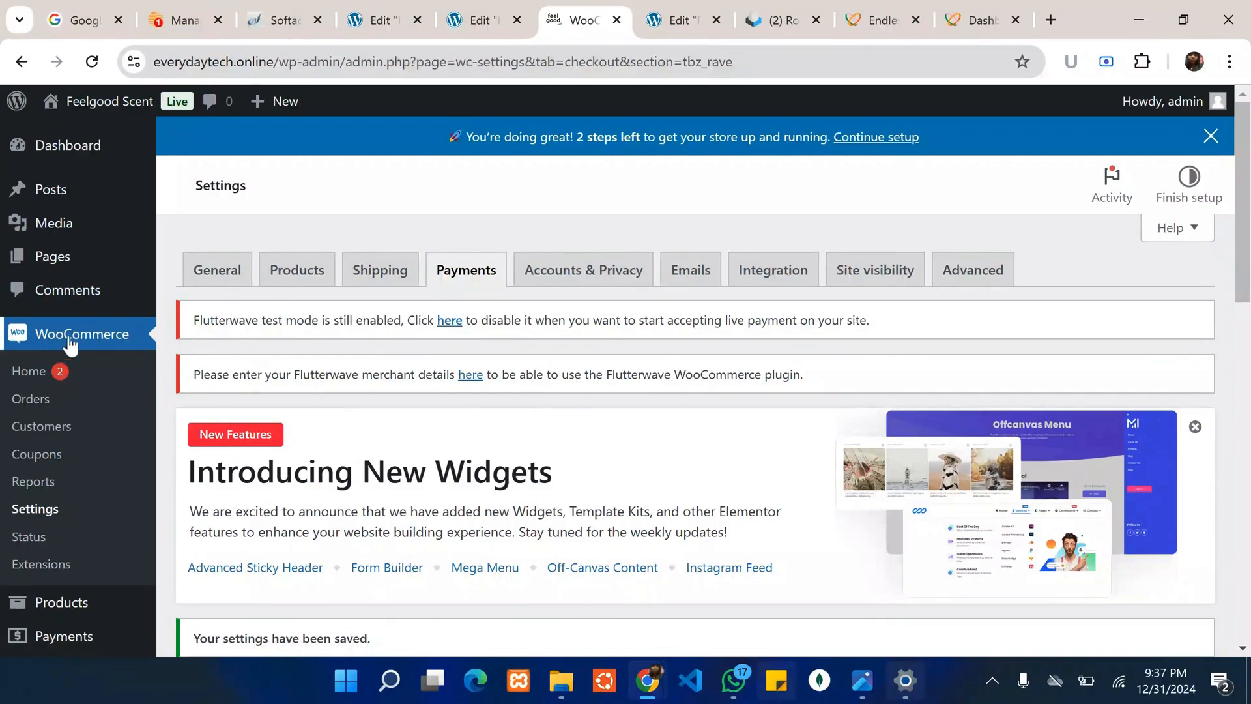
Open the general store settings and review the store address, country/state, selling location, tax, coupon and currency options
scroll(72, 424, "down", 1)
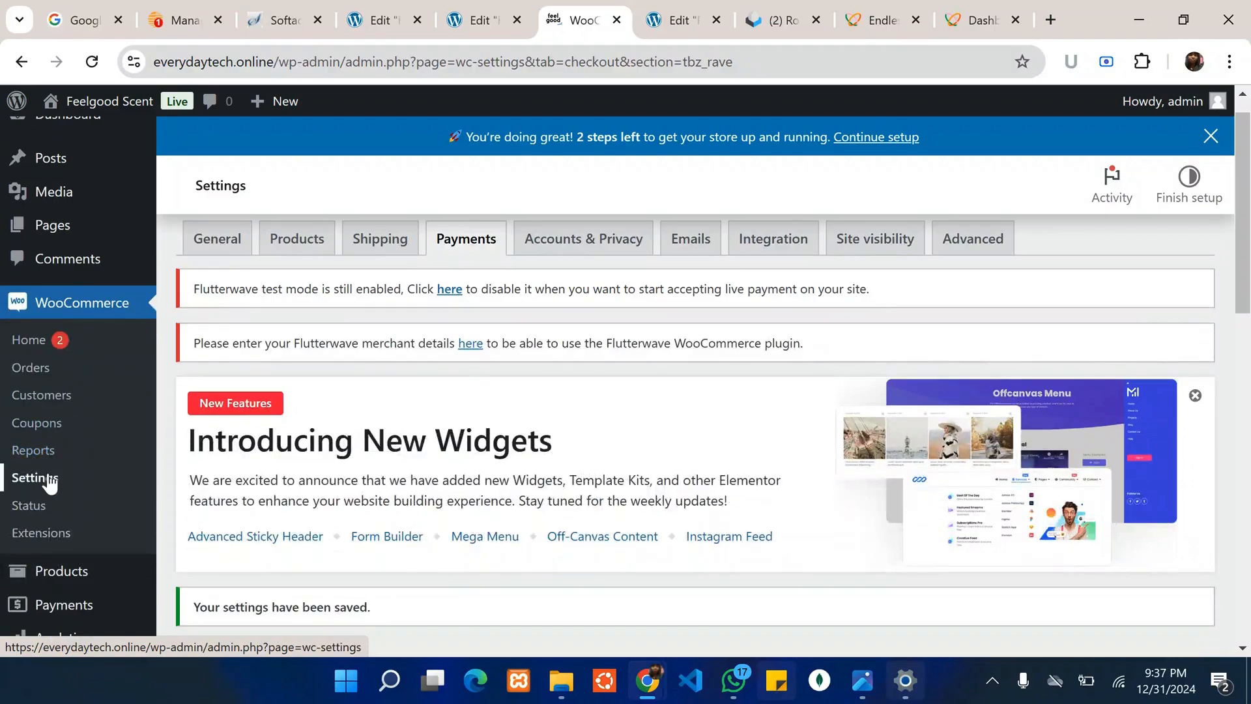
scroll(53, 483, "up", 1)
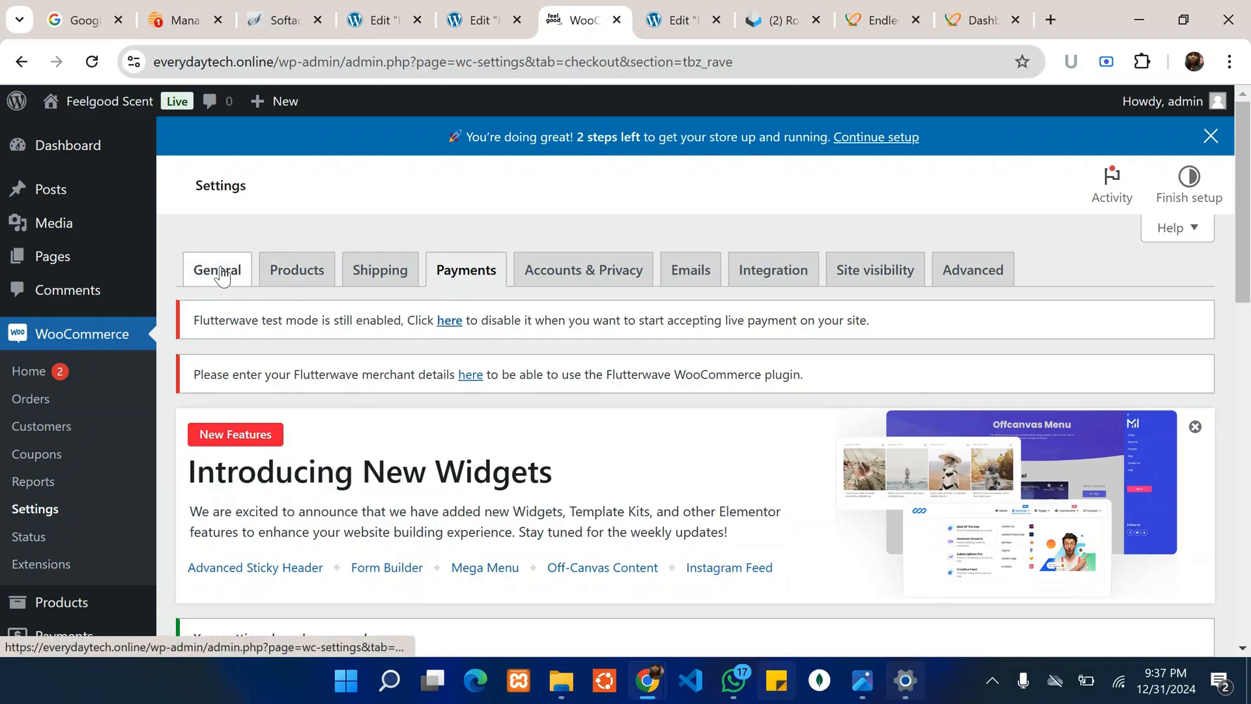
left_click(223, 276)
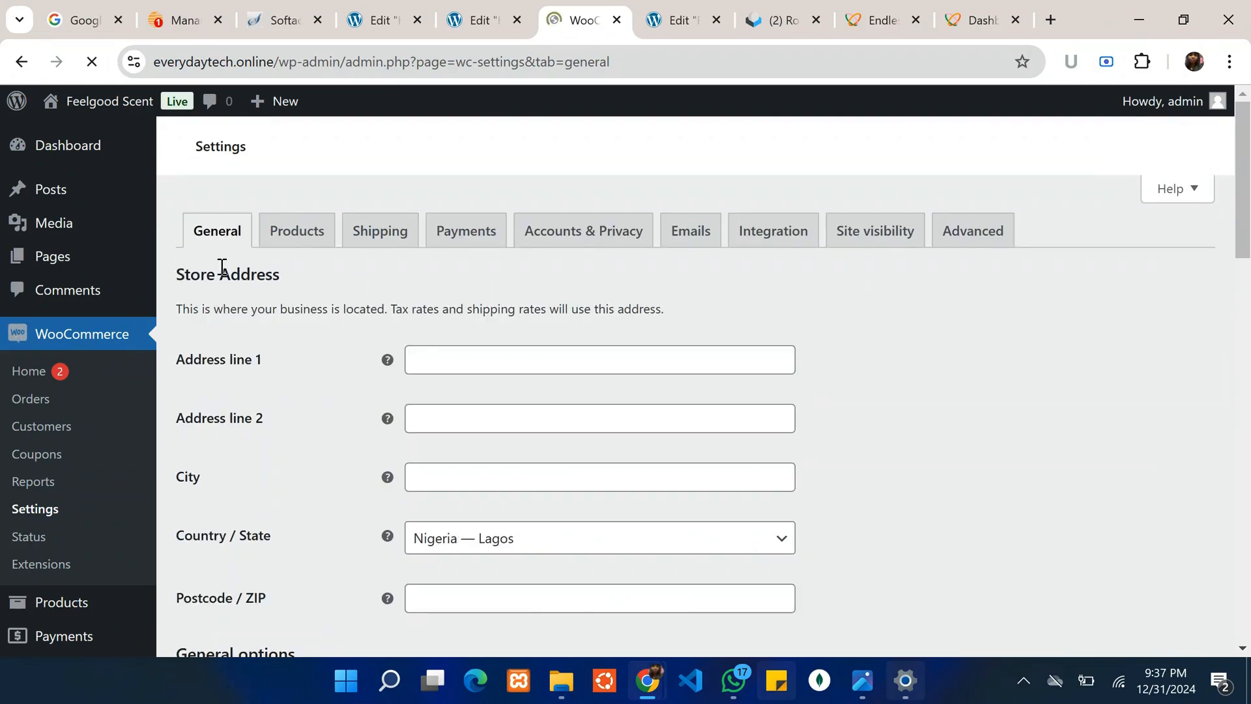
scroll(476, 474, "down", 2)
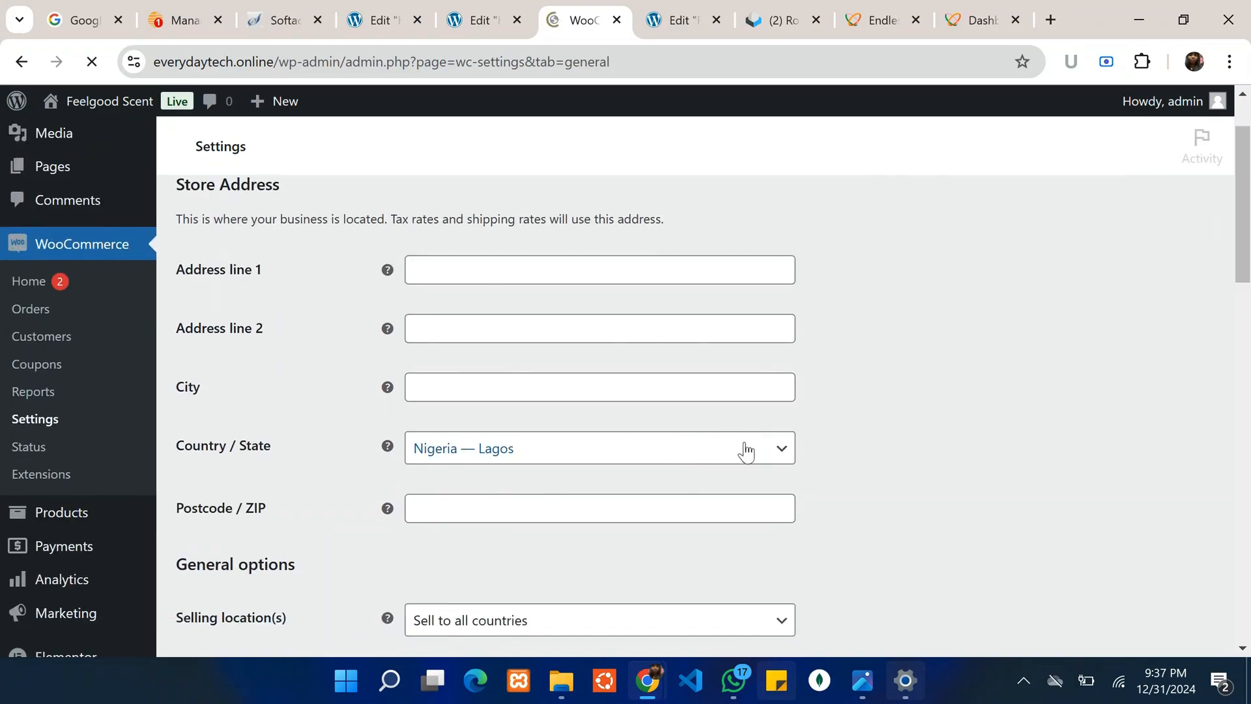
scroll(751, 447, "down", 5)
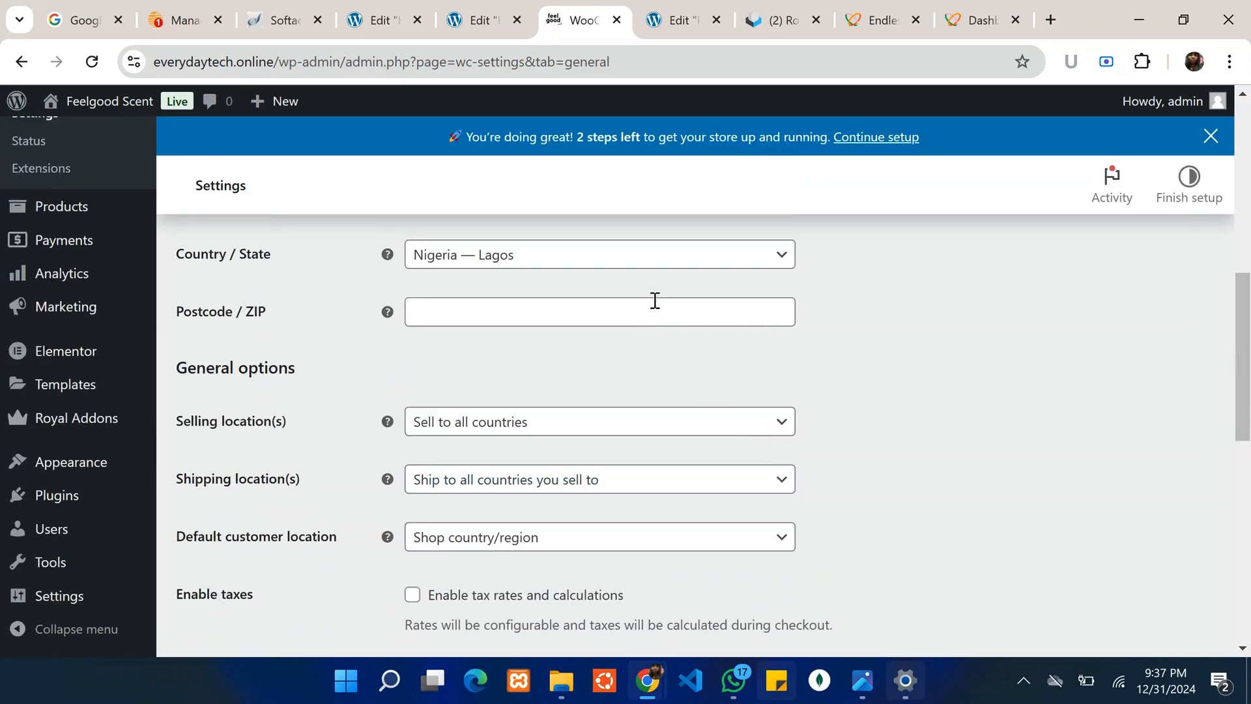
scroll(655, 302, "up", 2)
left_click(774, 386)
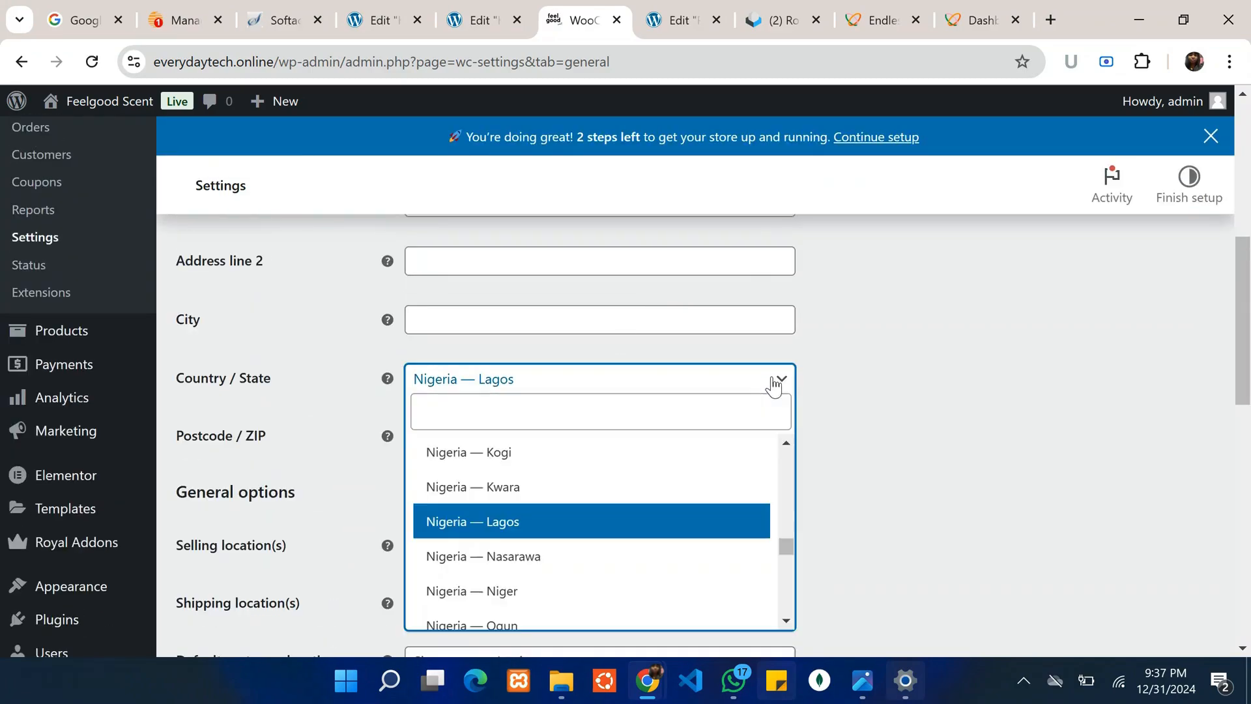
left_click(774, 385)
scroll(683, 498, "down", 3)
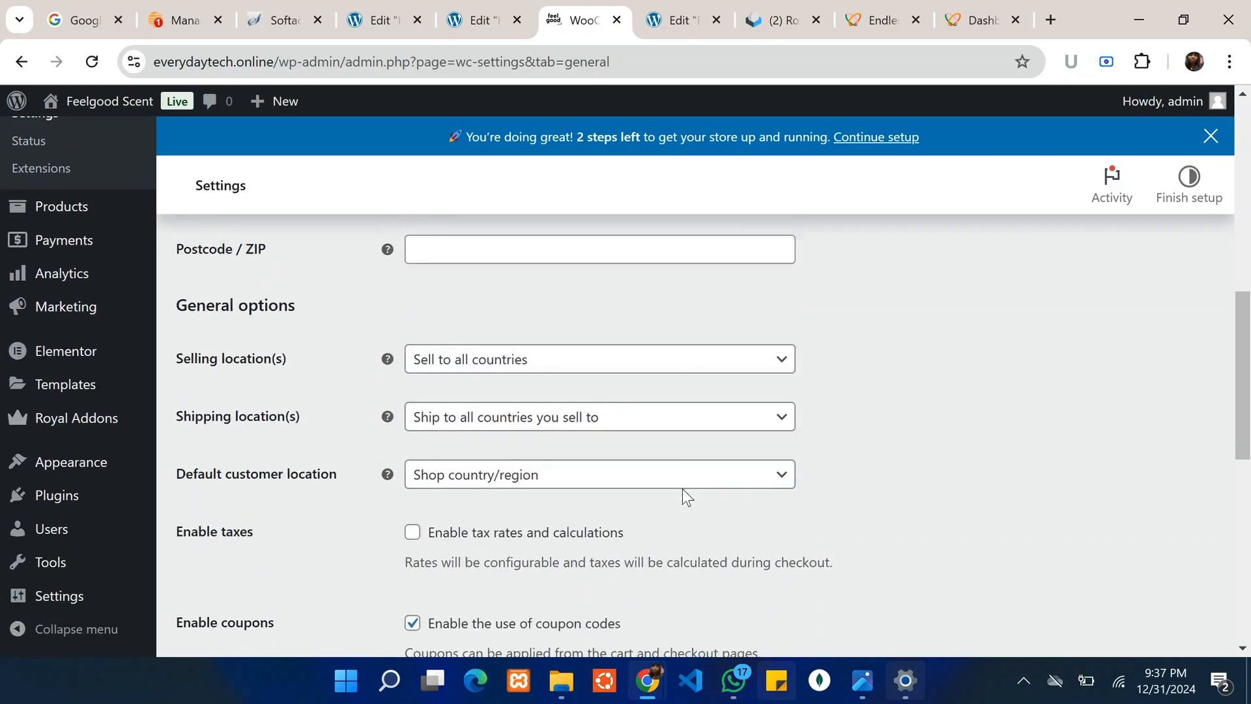
scroll(631, 492, "down", 2)
scroll(629, 483, "down", 5)
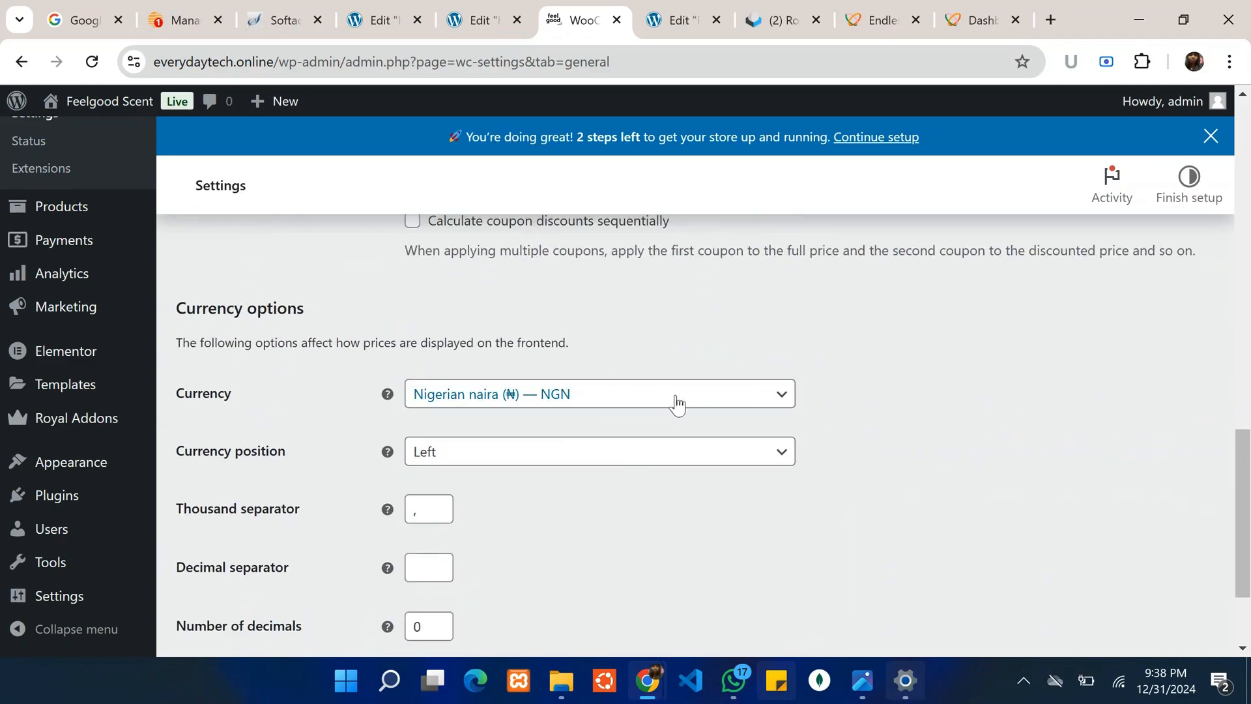
Set the decimal separator in the currency options to "." and save the general settings
scroll(663, 413, "down", 2)
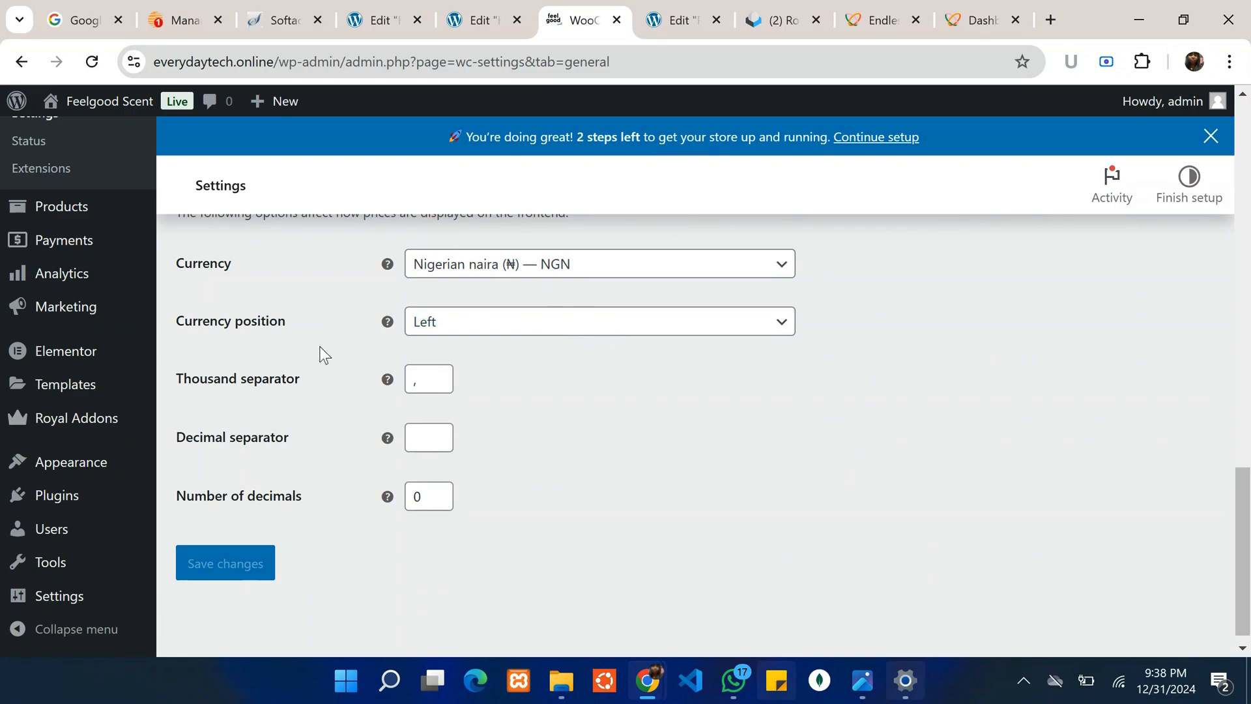
left_click(424, 441)
type(".")
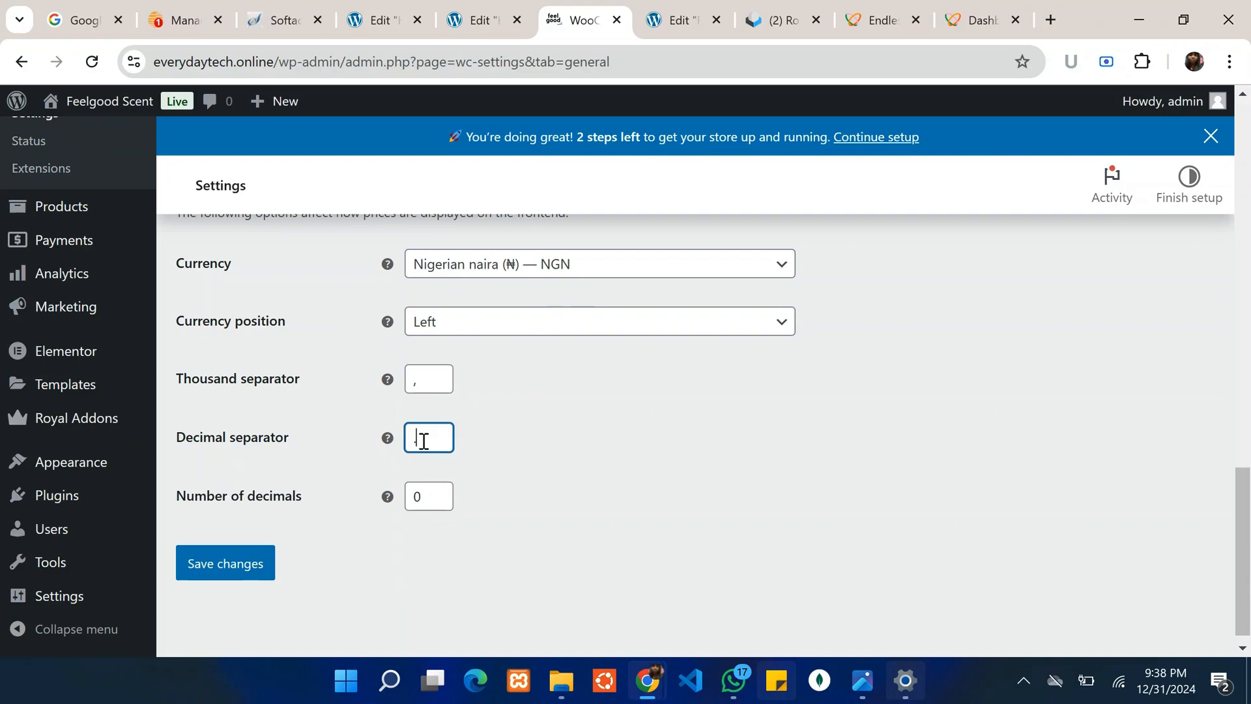
left_click(535, 431)
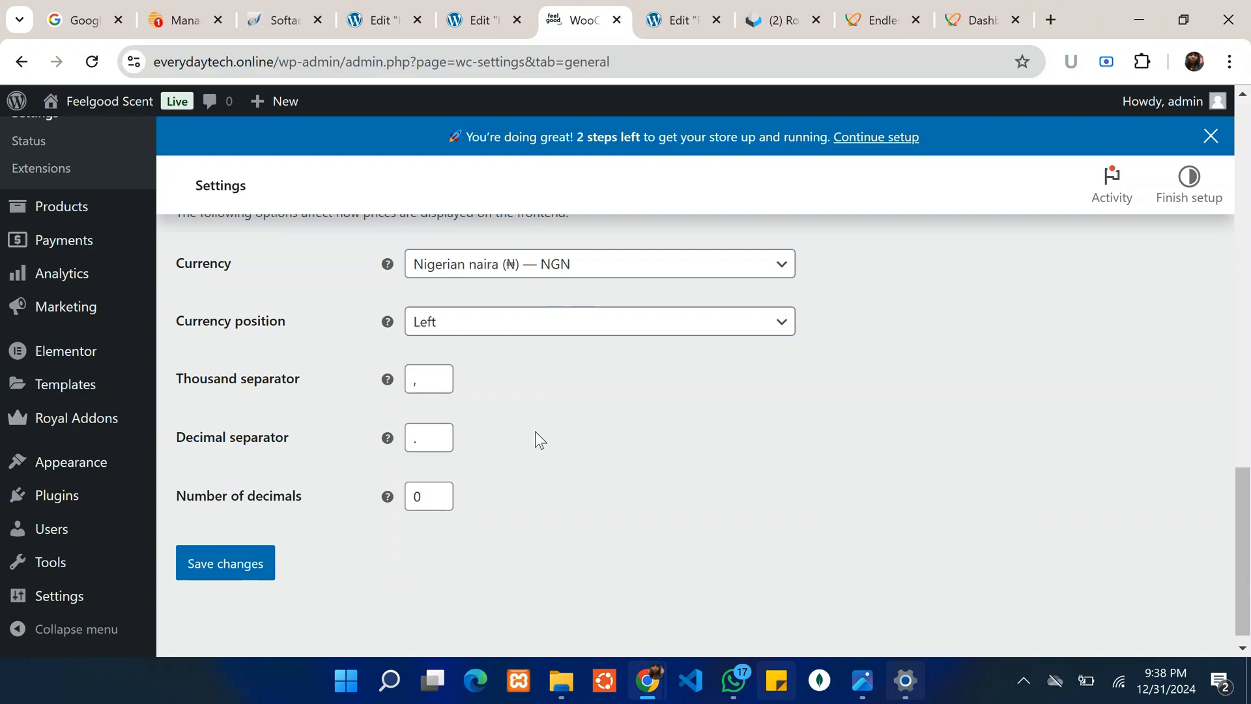
left_click(424, 499)
scroll(587, 456, "up", 6)
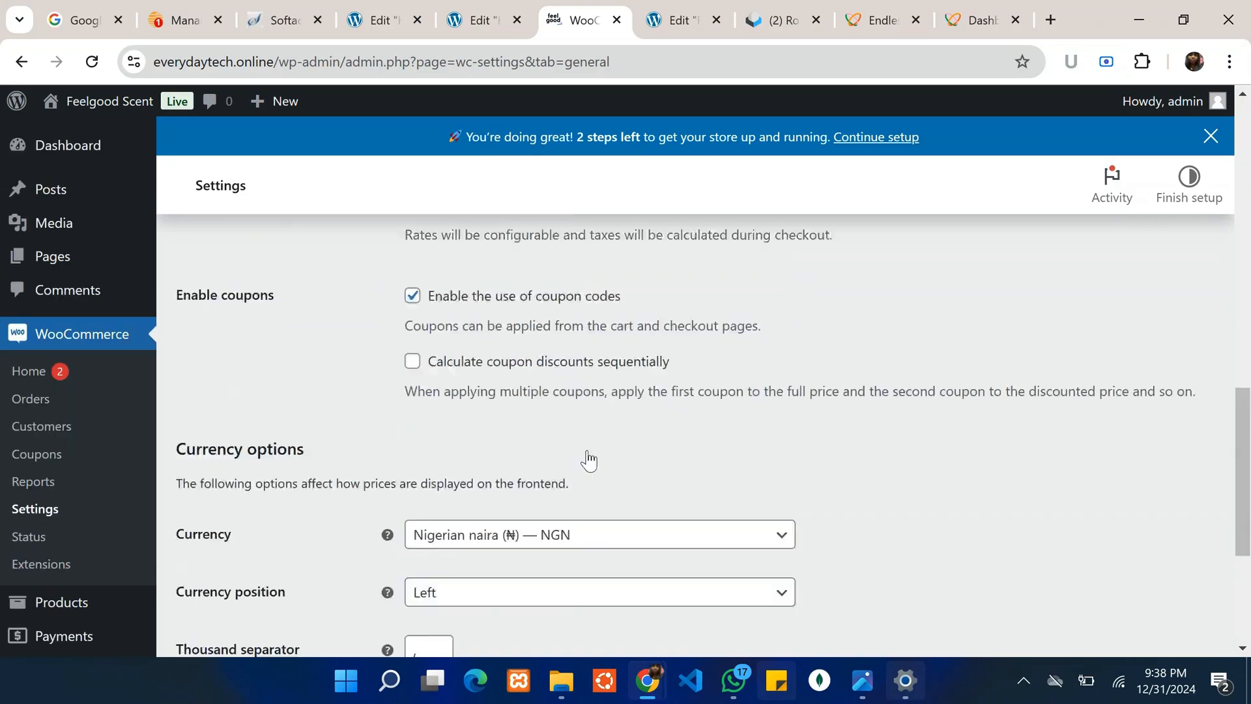
scroll(586, 453, "down", 6)
left_click(228, 612)
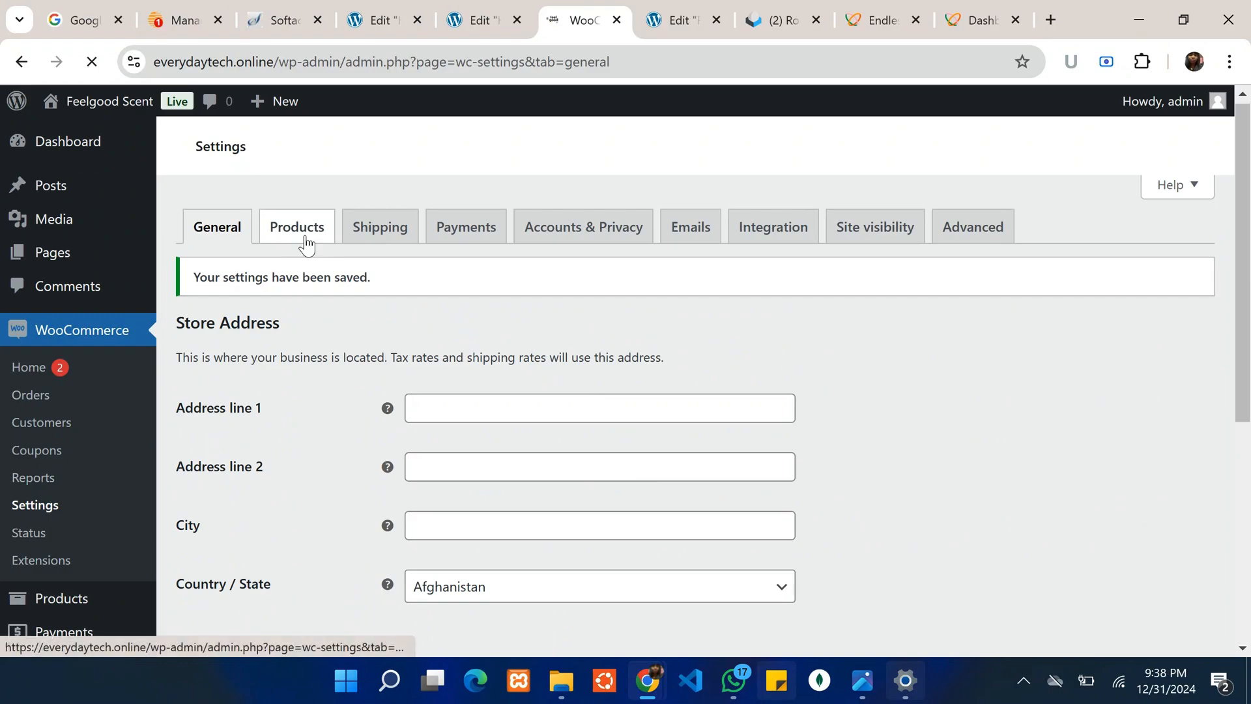
Disable product reviews in the store's product settings and save the changes
left_click(305, 239)
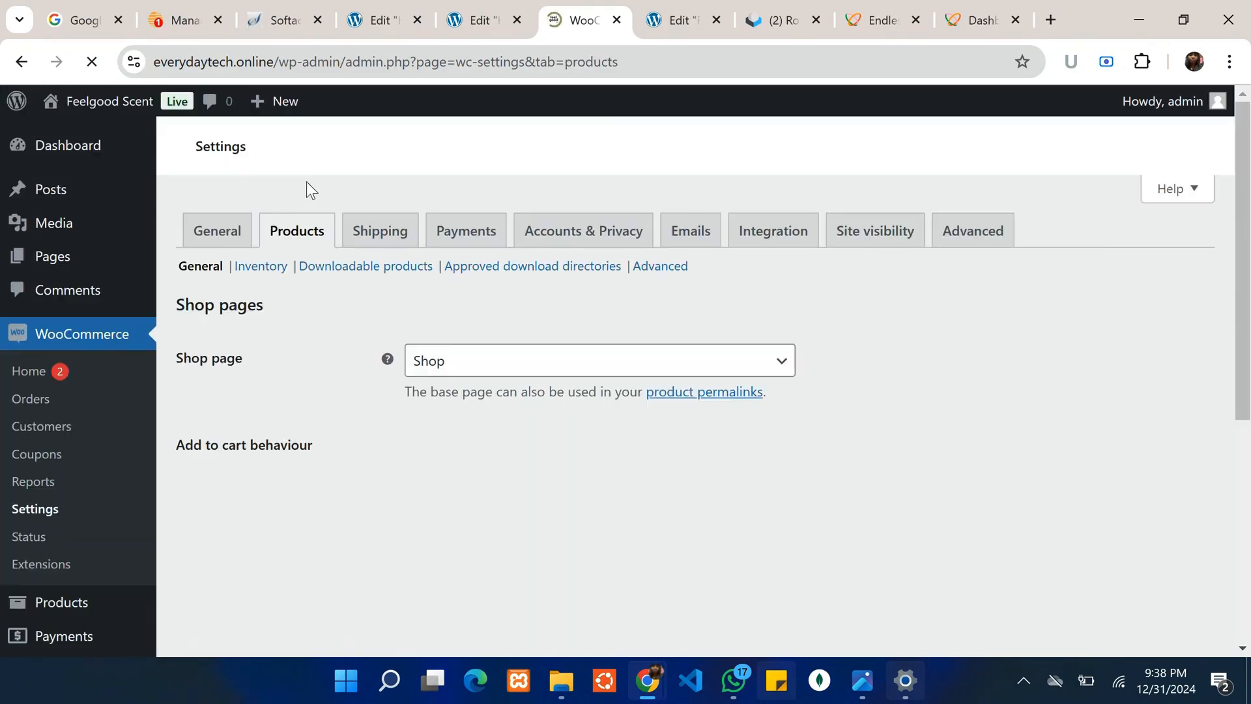
scroll(401, 355, "down", 1)
scroll(365, 319, "down", 1)
scroll(319, 261, "up", 2)
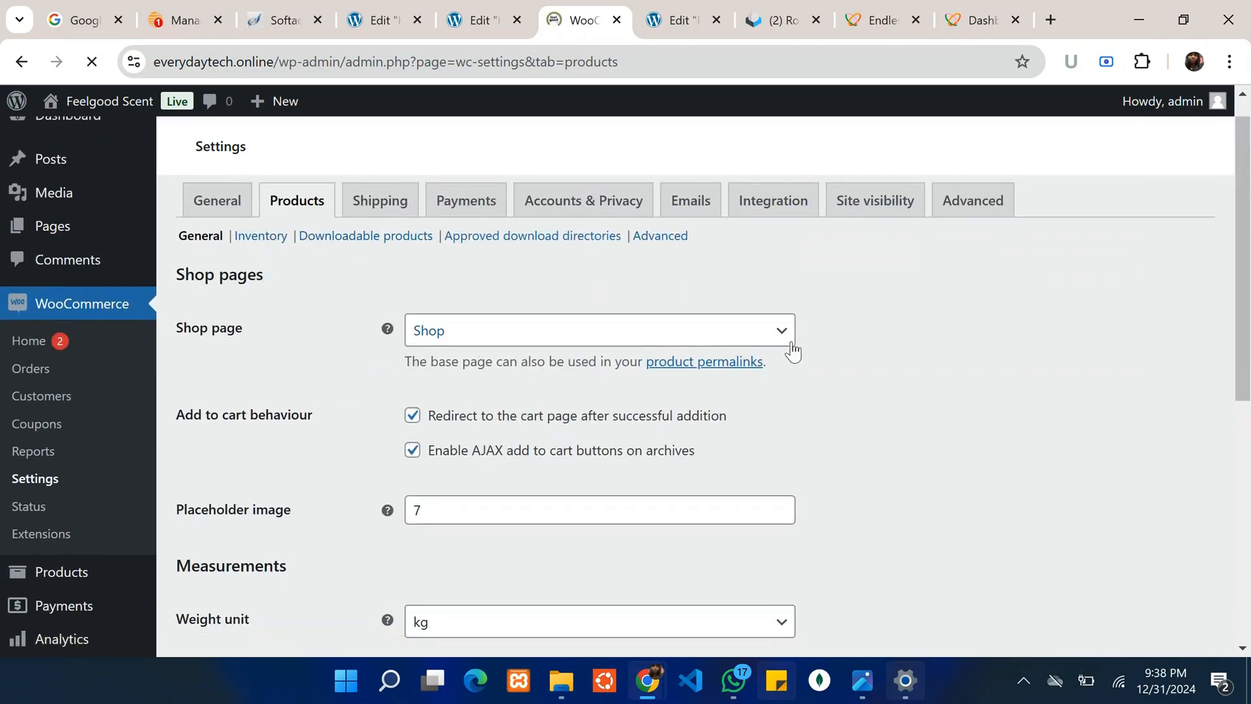
scroll(783, 346, "down", 3)
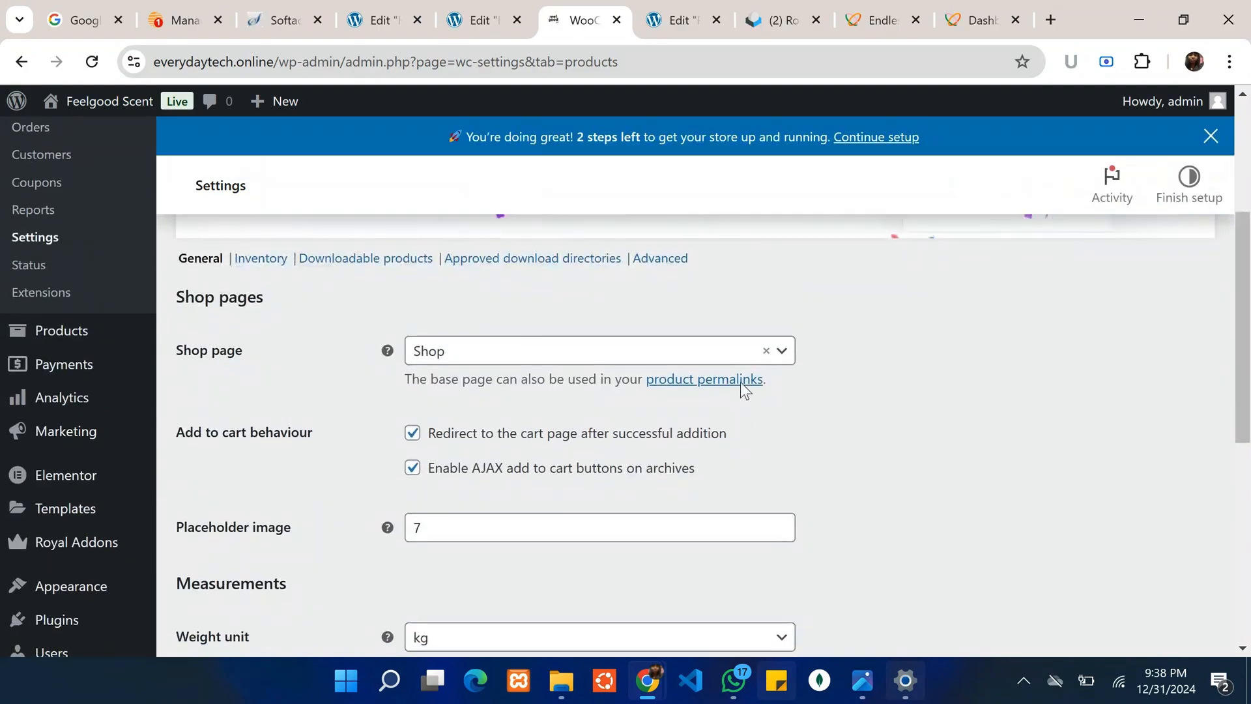
scroll(517, 394, "down", 1)
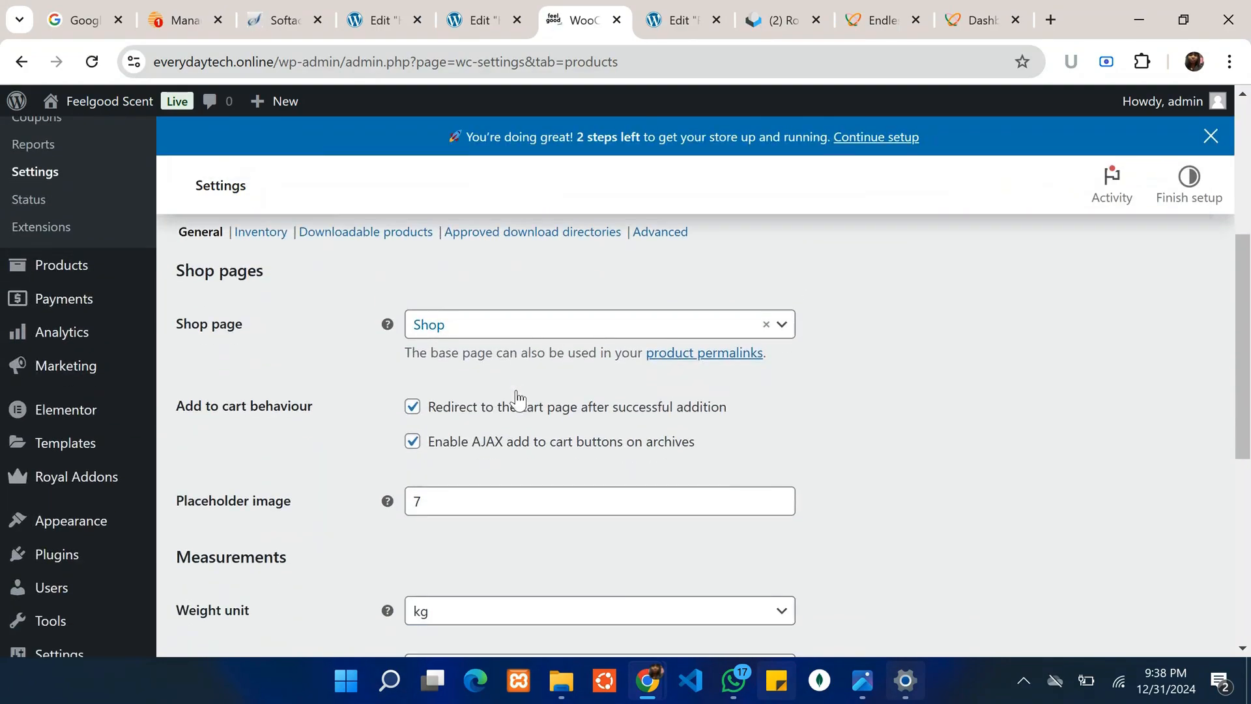
scroll(513, 433, "down", 5)
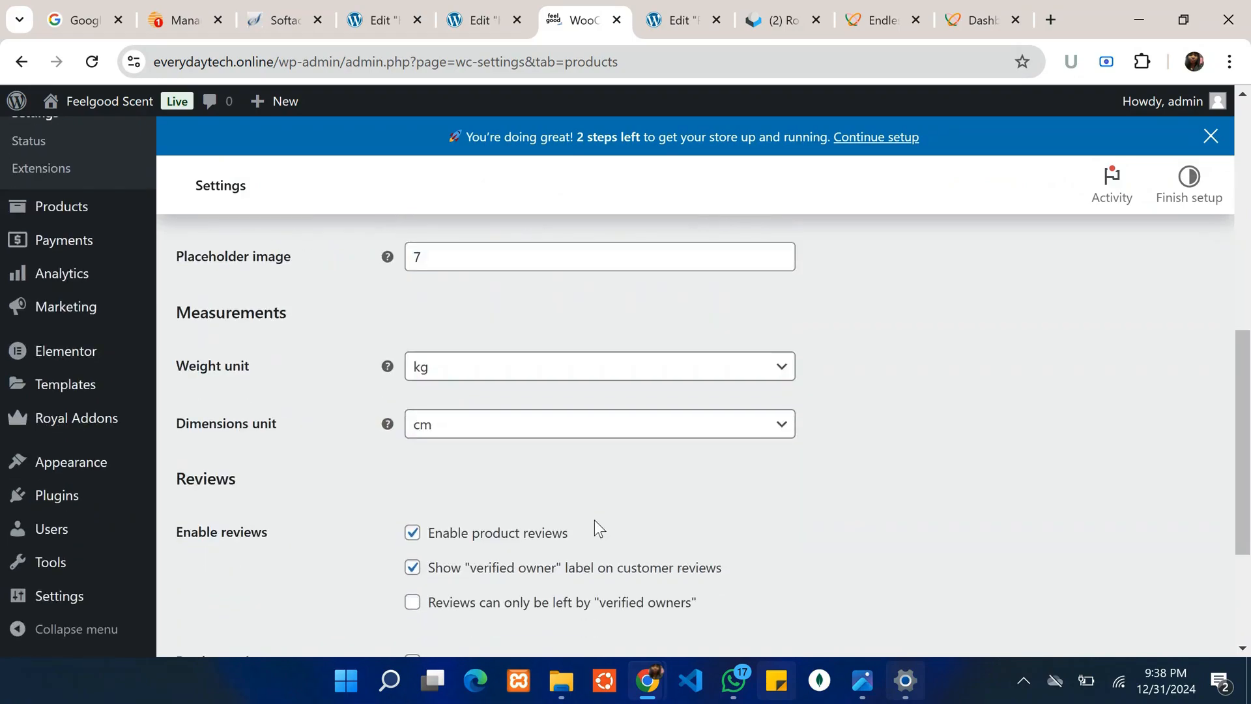
scroll(595, 520, "down", 2)
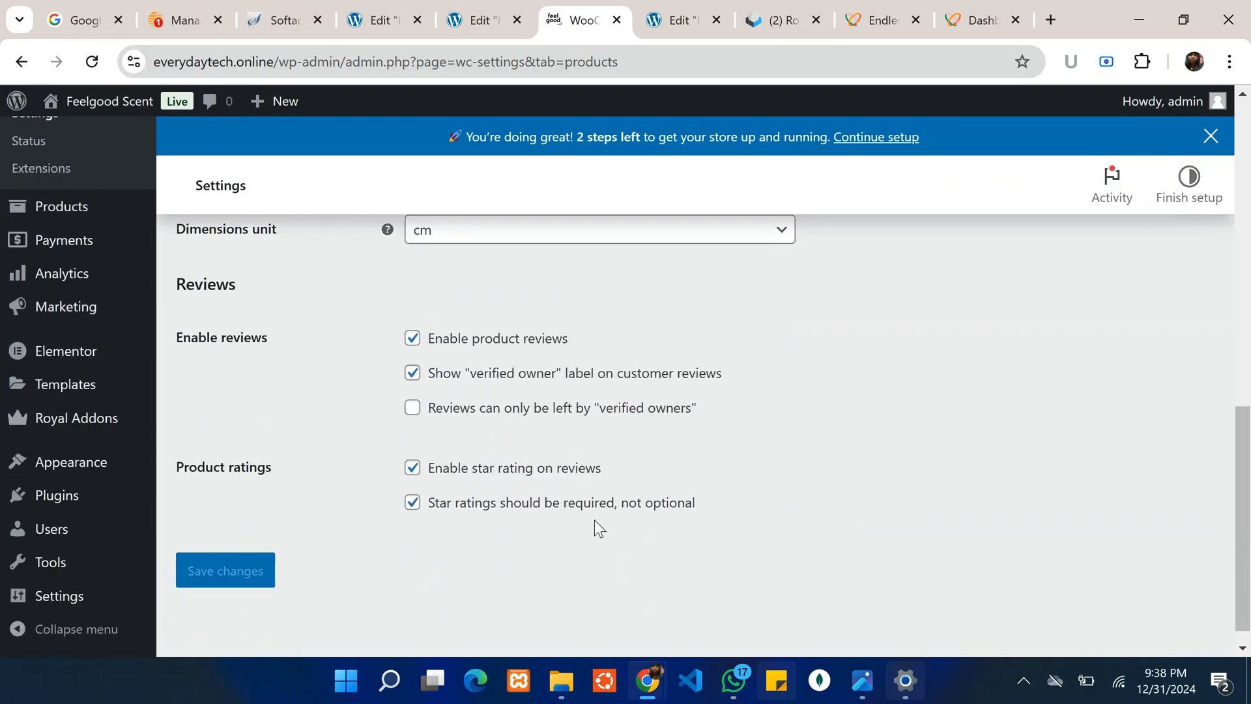
left_click(413, 339)
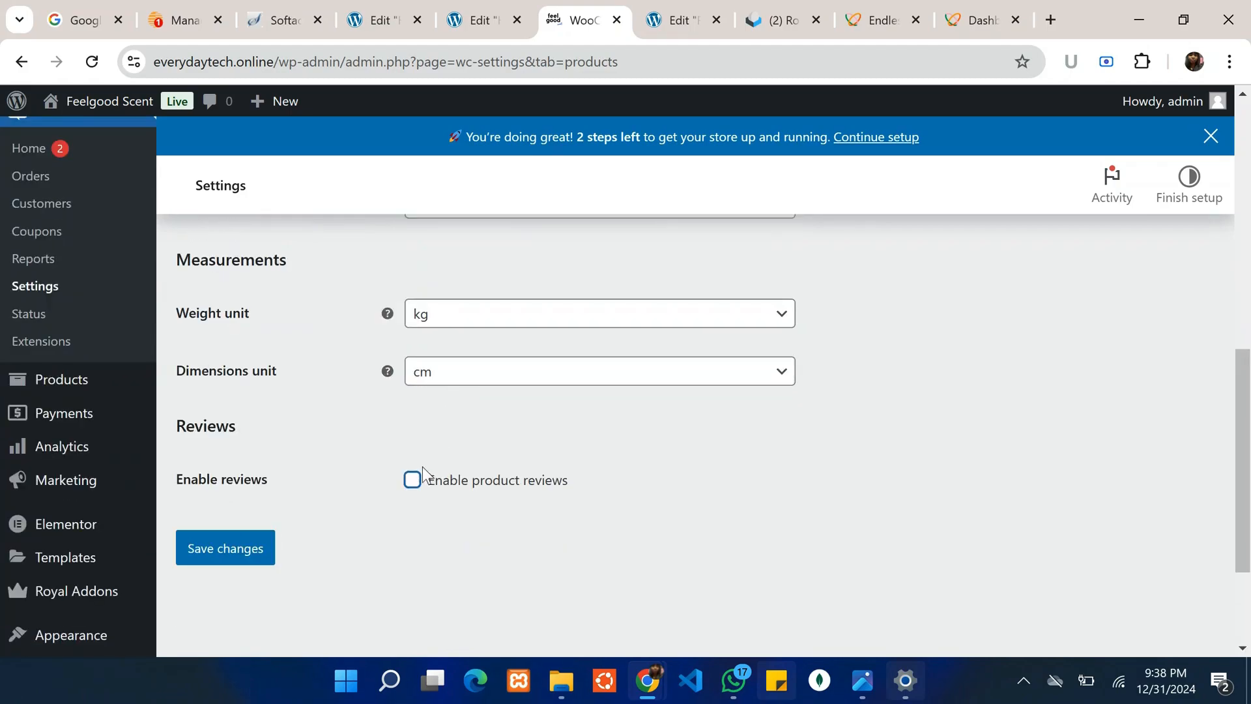
left_click(248, 540)
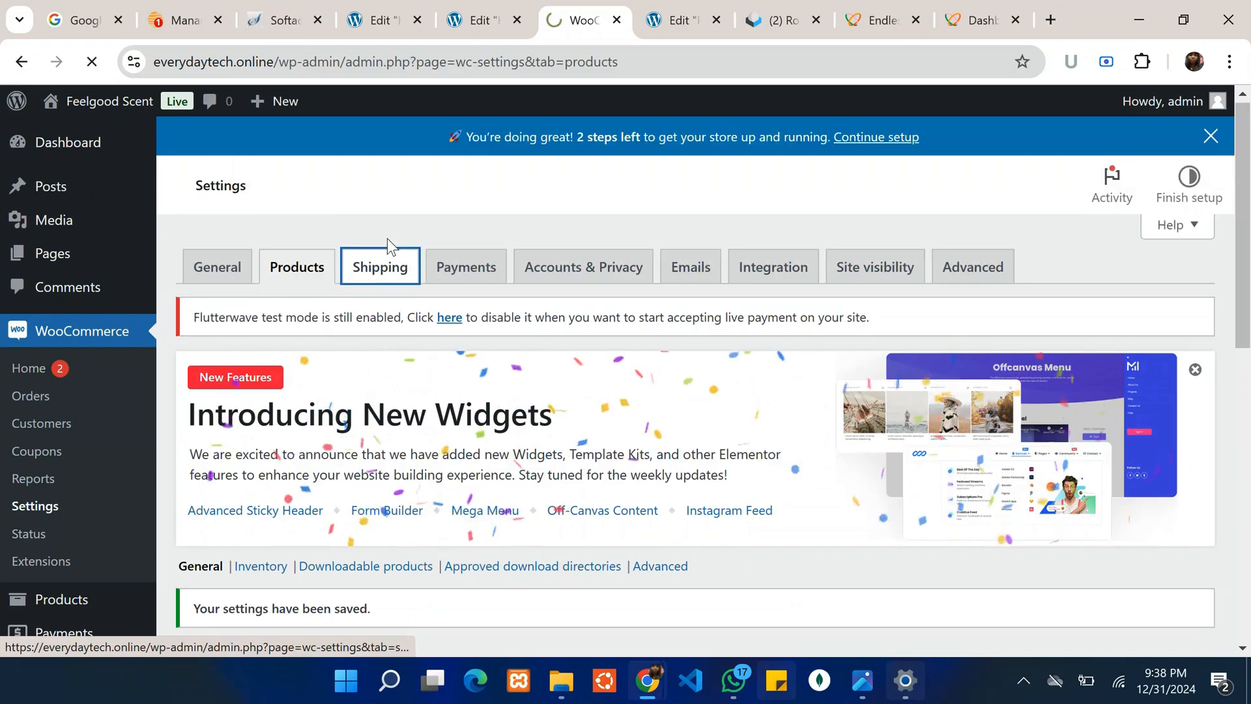
Look over the shipping zones, and review the description, instructions and account details of the direct bank transfer payment method
left_click(387, 242)
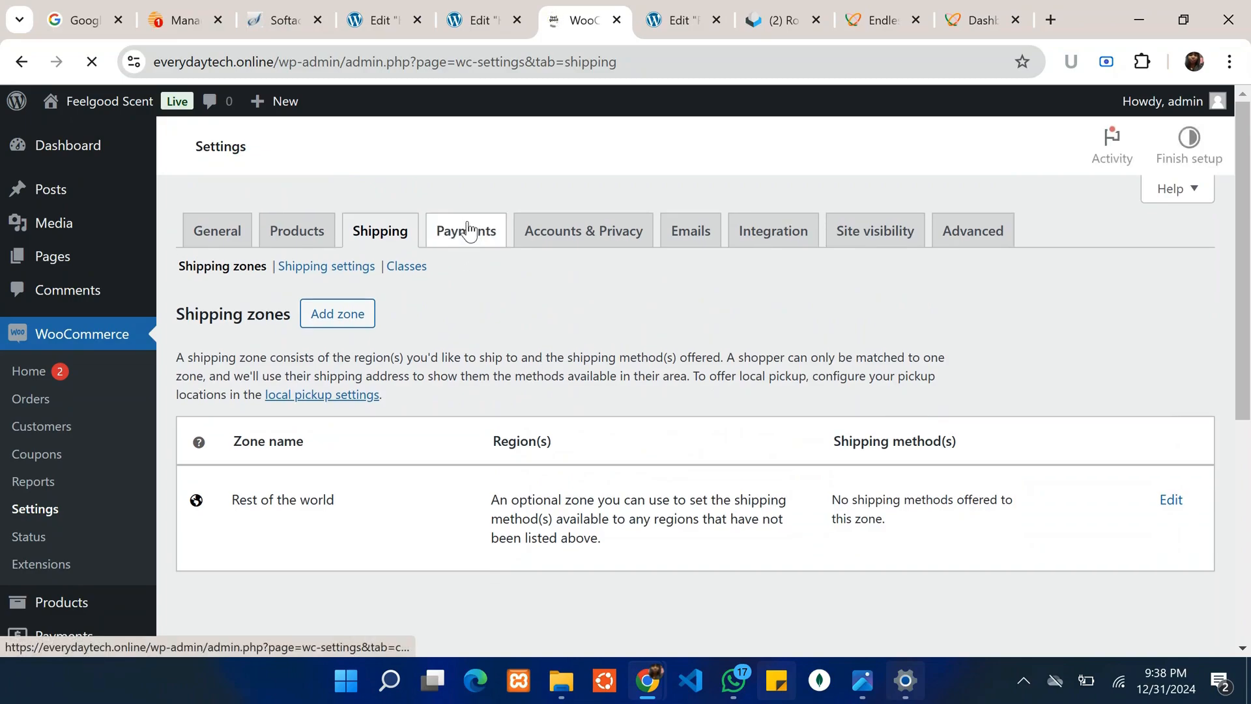
left_click(468, 225)
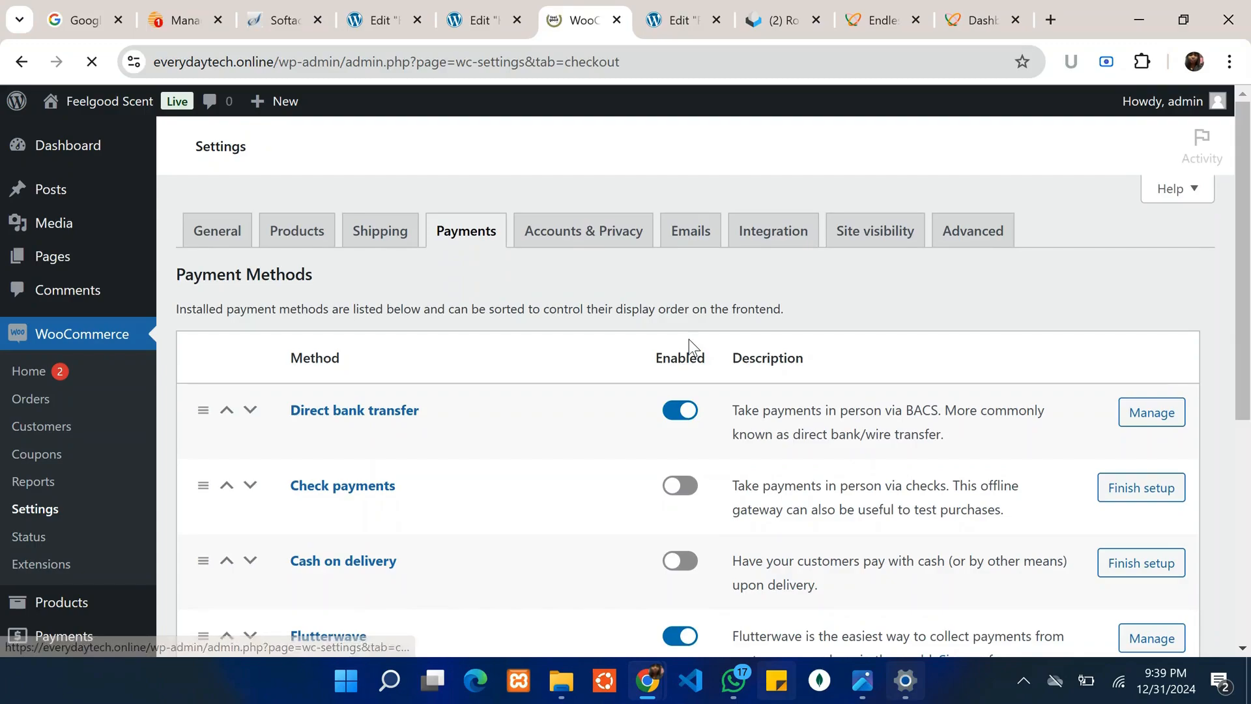
left_click(688, 396)
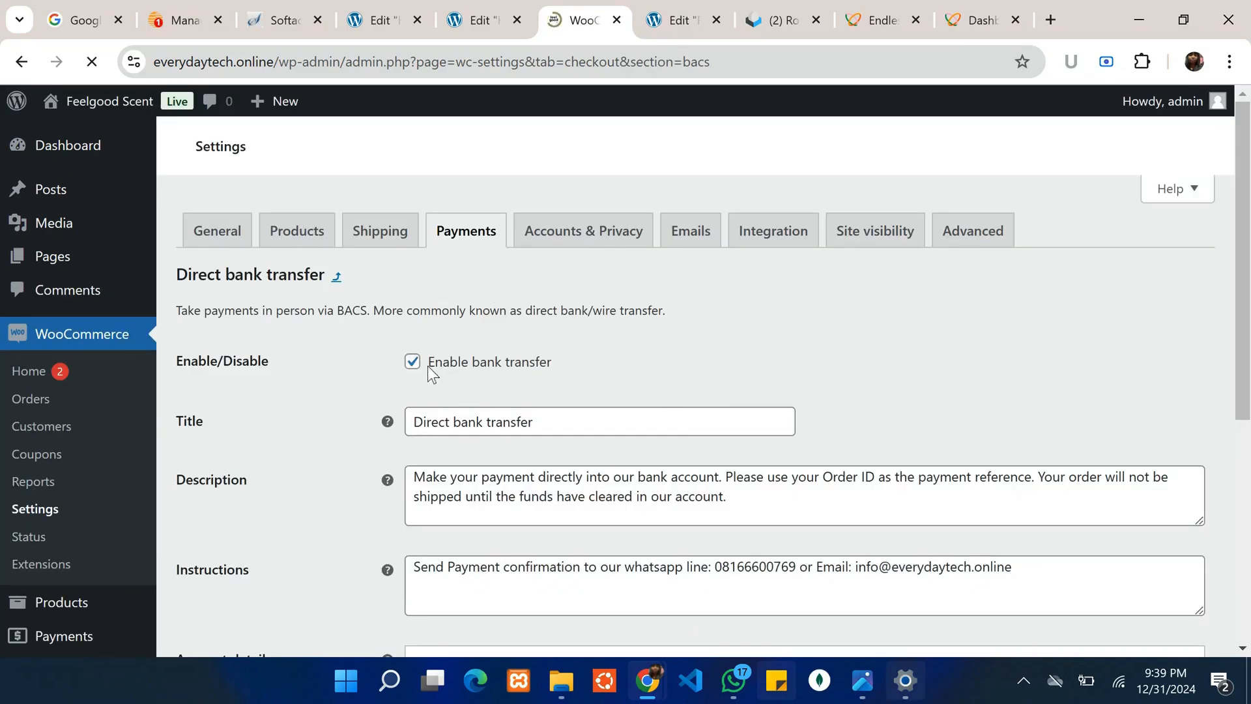
scroll(436, 367, "down", 1)
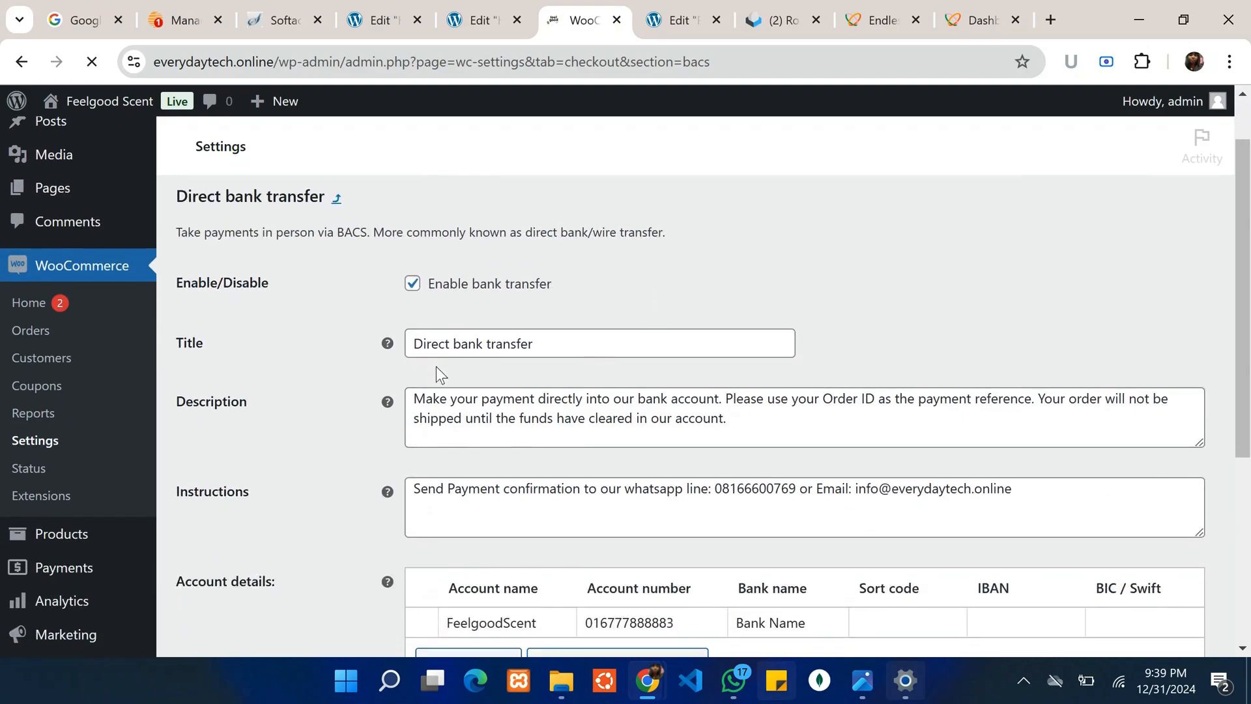
scroll(447, 362, "down", 4)
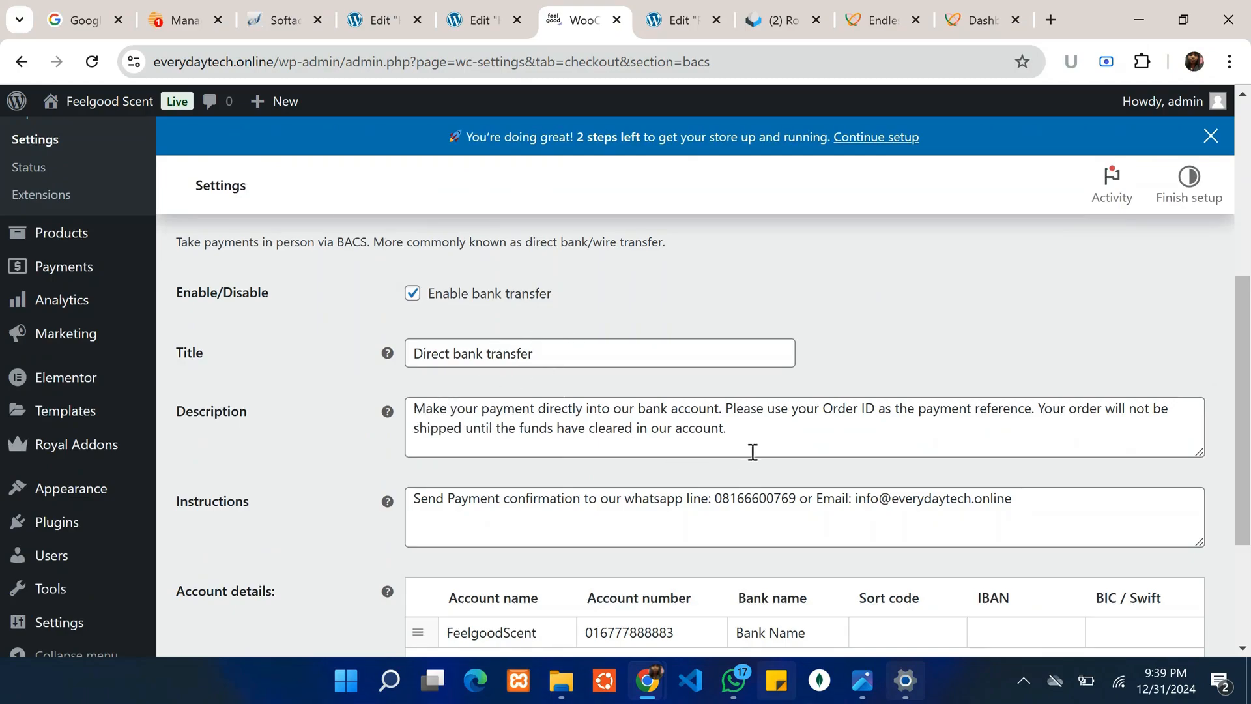
scroll(759, 451, "down", 1)
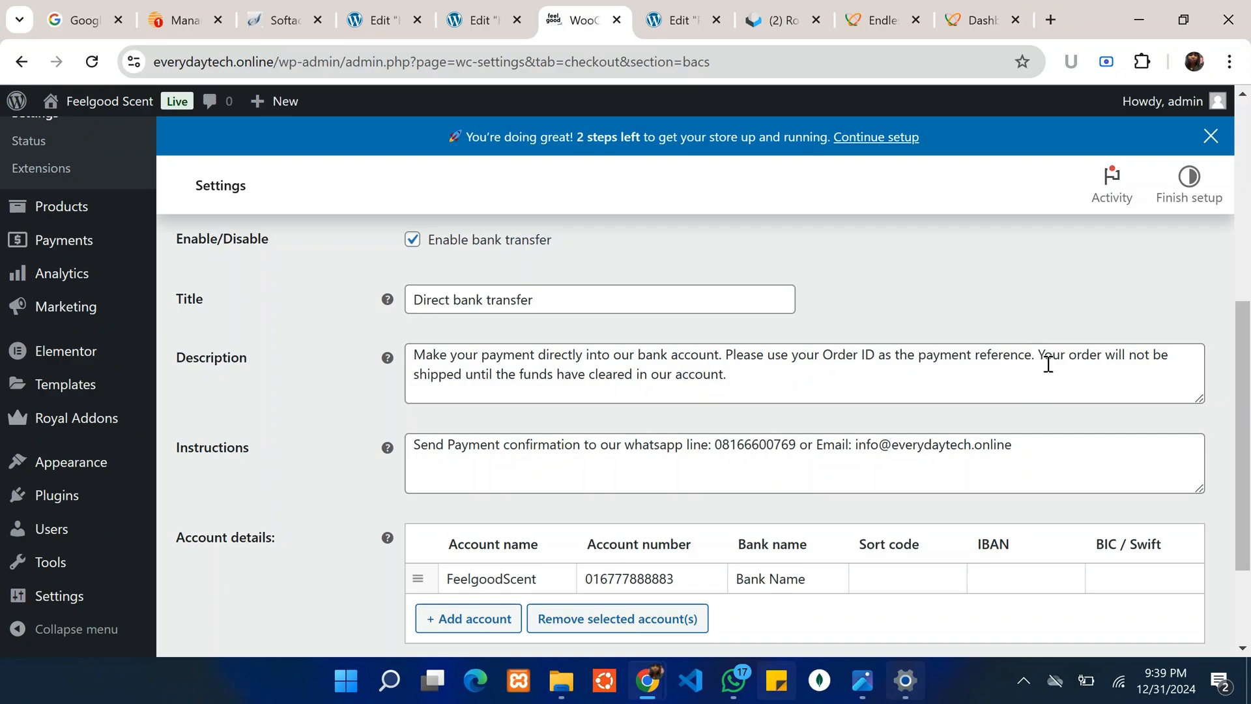
scroll(1050, 365, "down", 1)
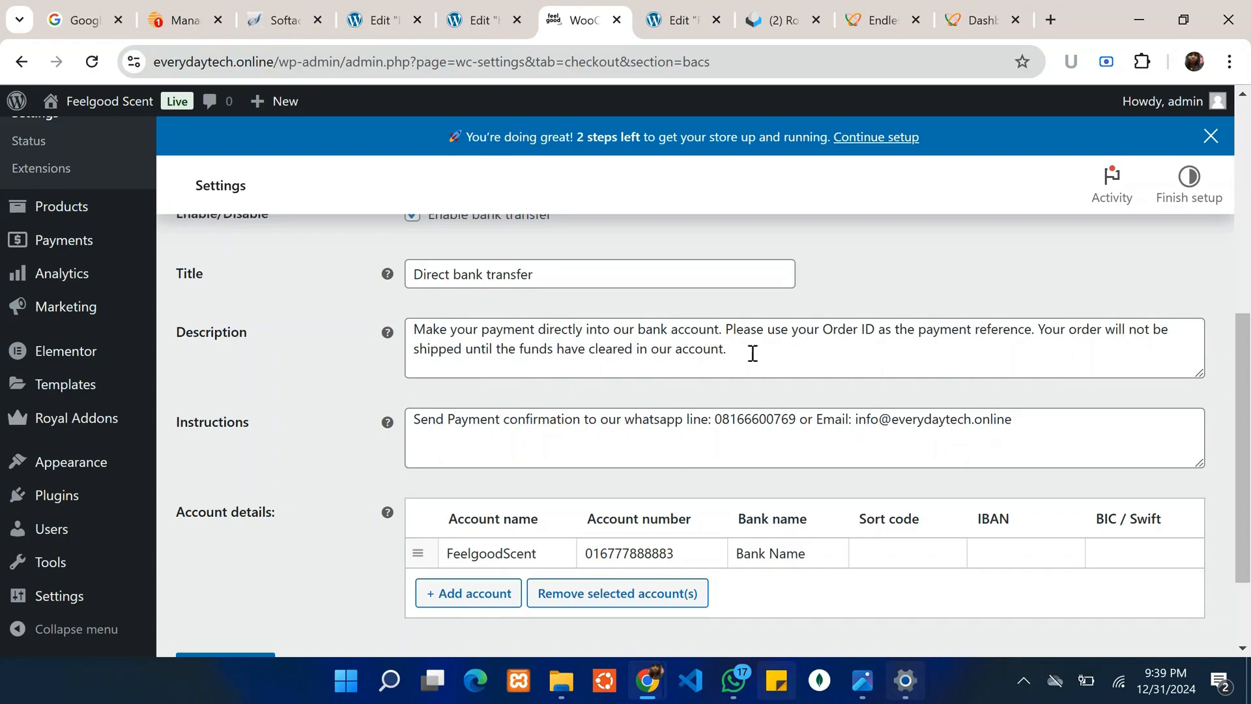
scroll(752, 353, "down", 1)
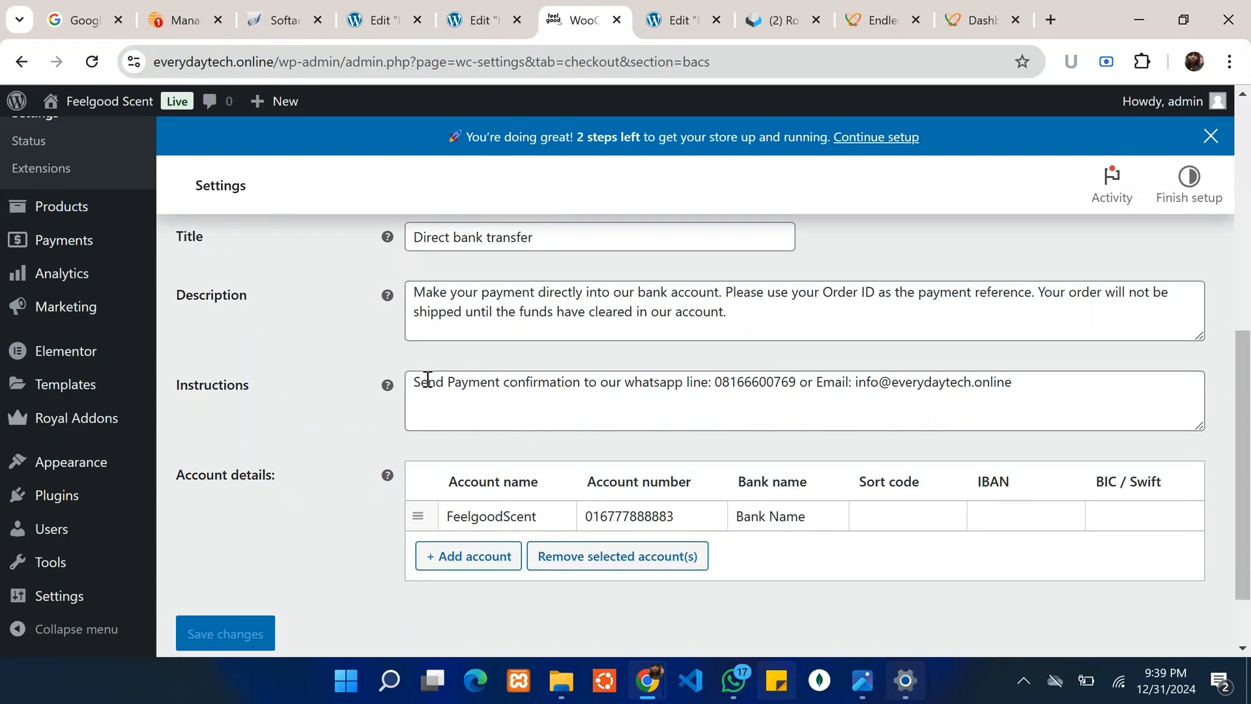
left_click_drag(413, 387, 1088, 409)
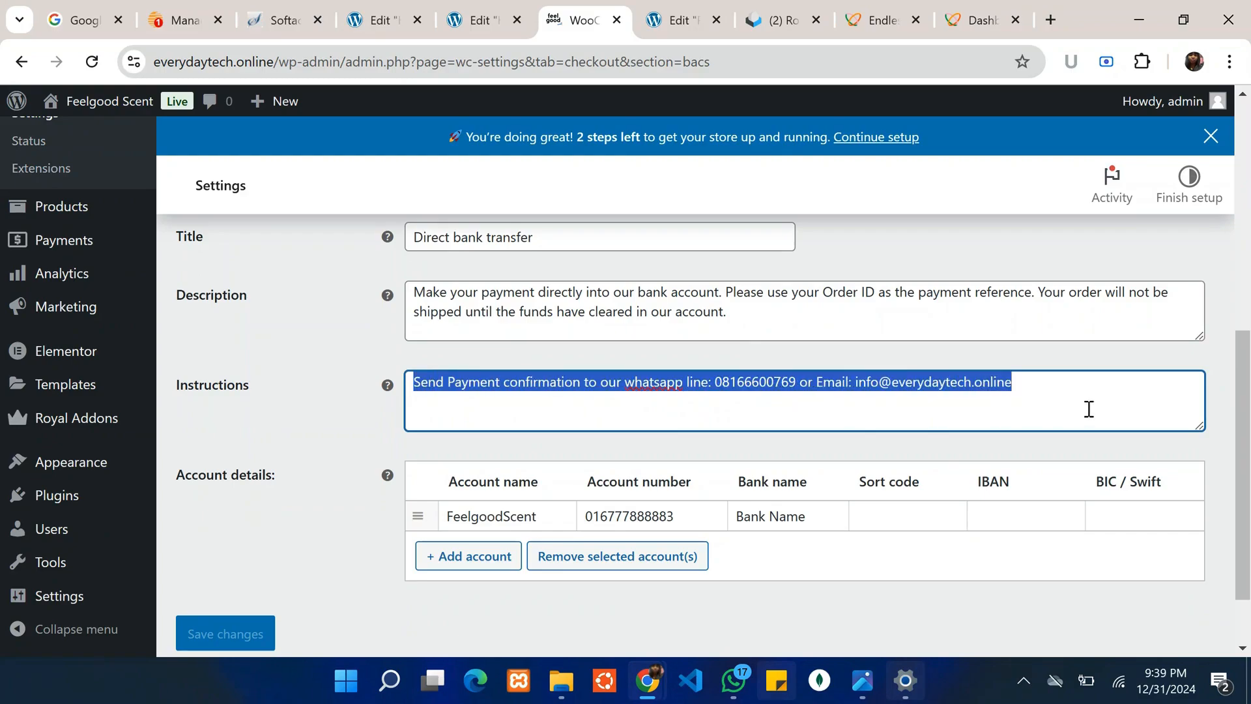
left_click(1030, 391)
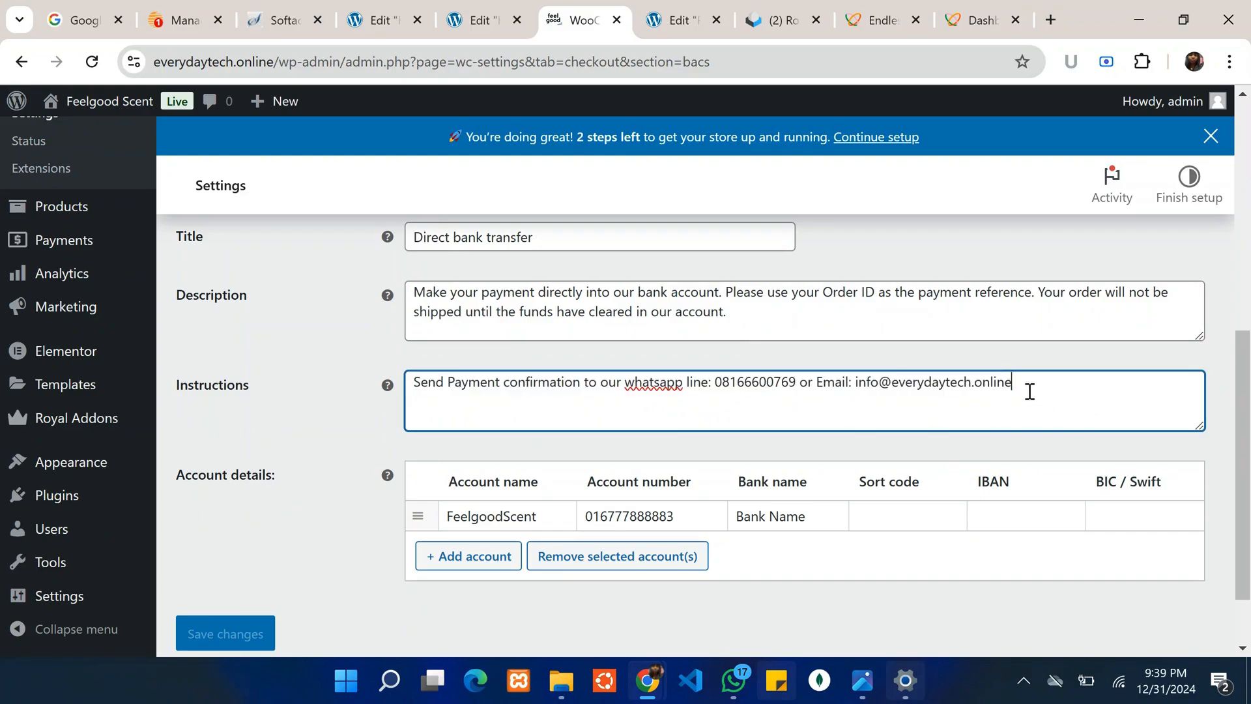
scroll(1028, 388, "down", 1)
scroll(652, 438, "down", 1)
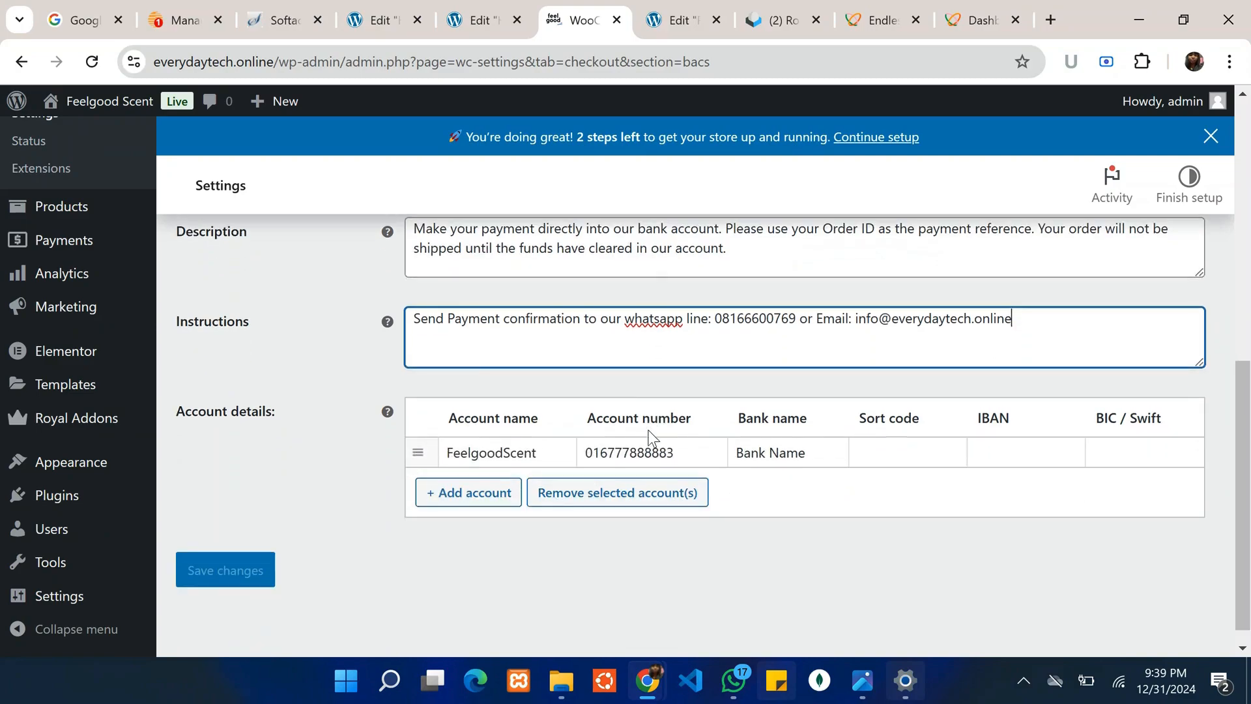
Re-enter the final "t" of the account name FeelgoodScent in the bank account details and save the direct bank transfer settings
left_click(532, 455)
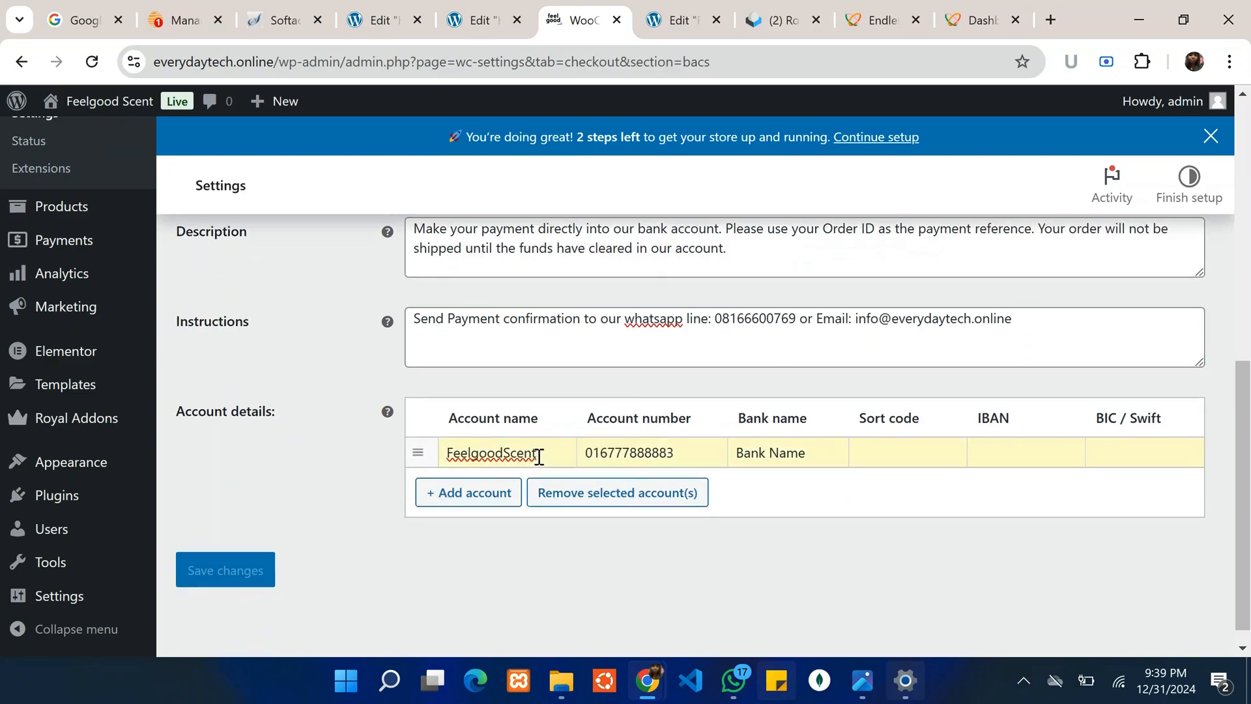
key("BackSpace")
type("t")
left_click(230, 567)
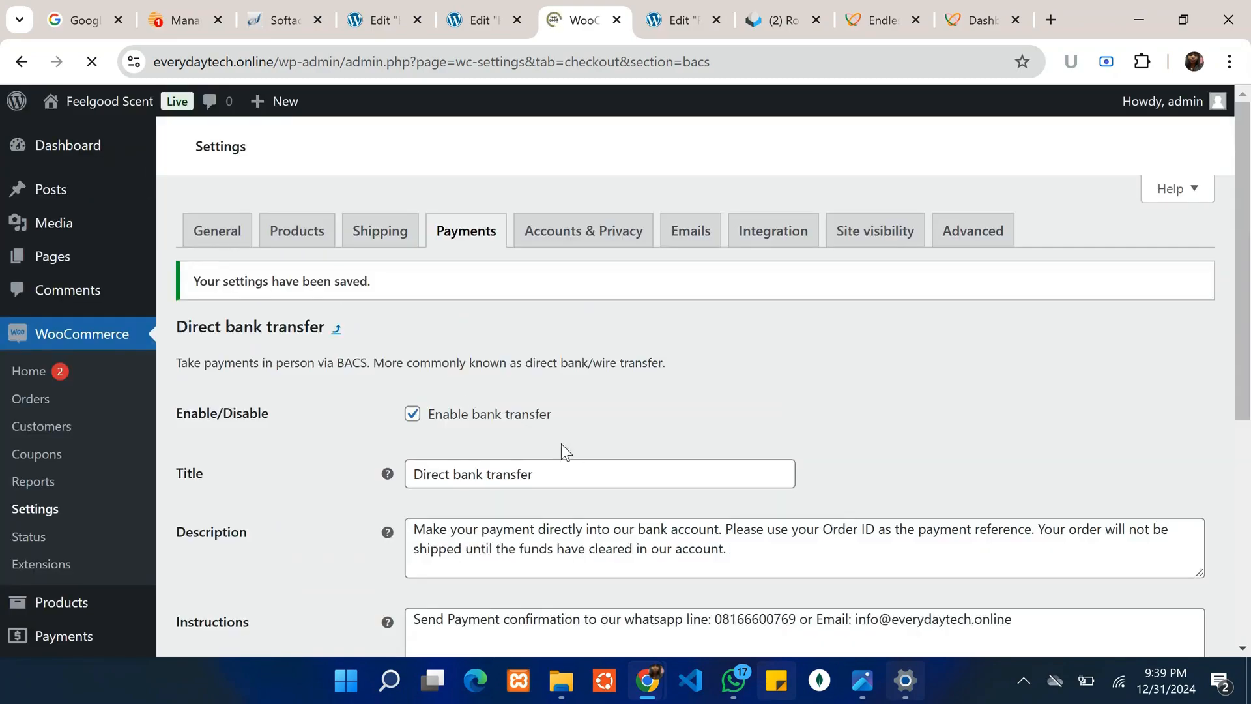
Review the accounts and privacy settings, covering guest checkout, account creation, account erasure requests, privacy policy and personal data retention
left_click(584, 238)
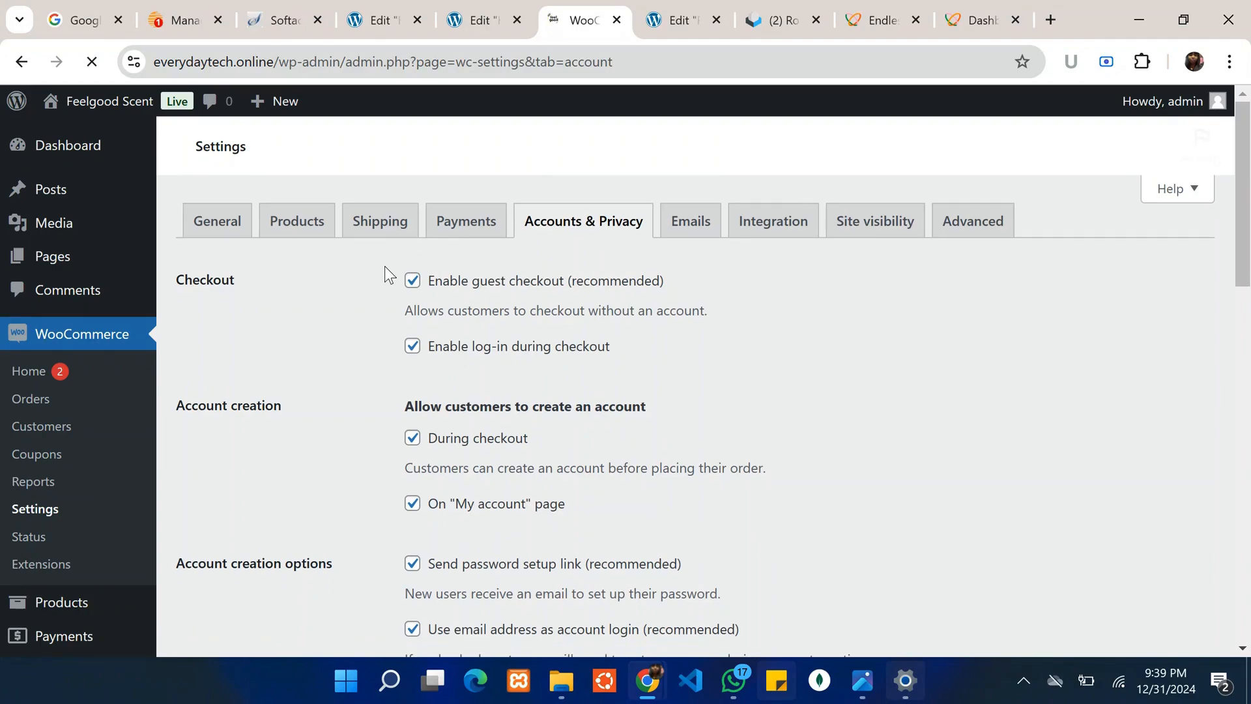
scroll(385, 266, "down", 6)
scroll(409, 215, "up", 3)
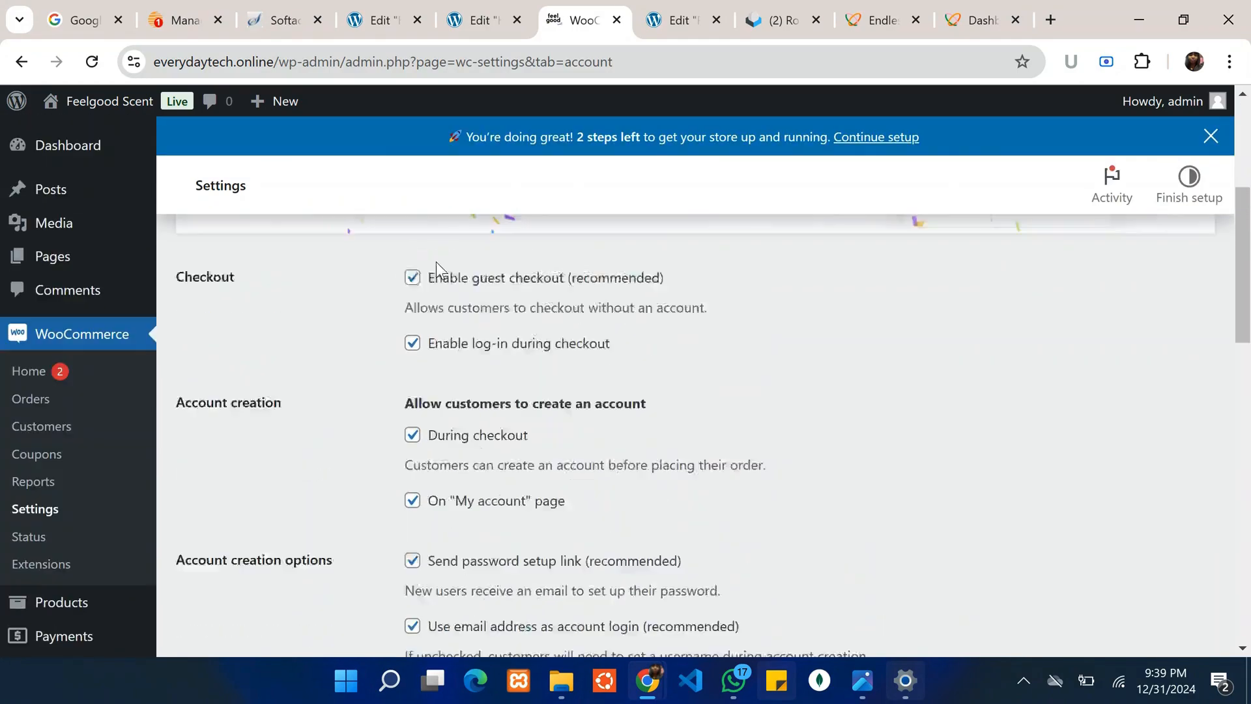
scroll(413, 337, "down", 1)
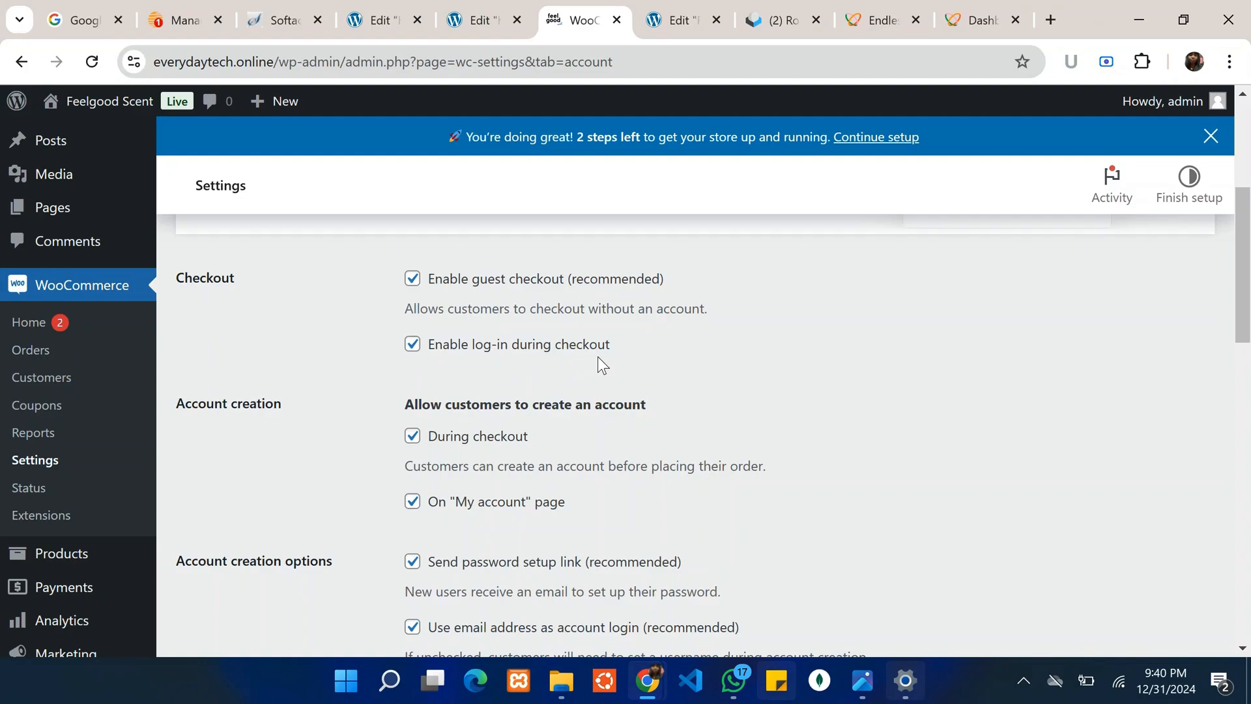
scroll(597, 357, "down", 1)
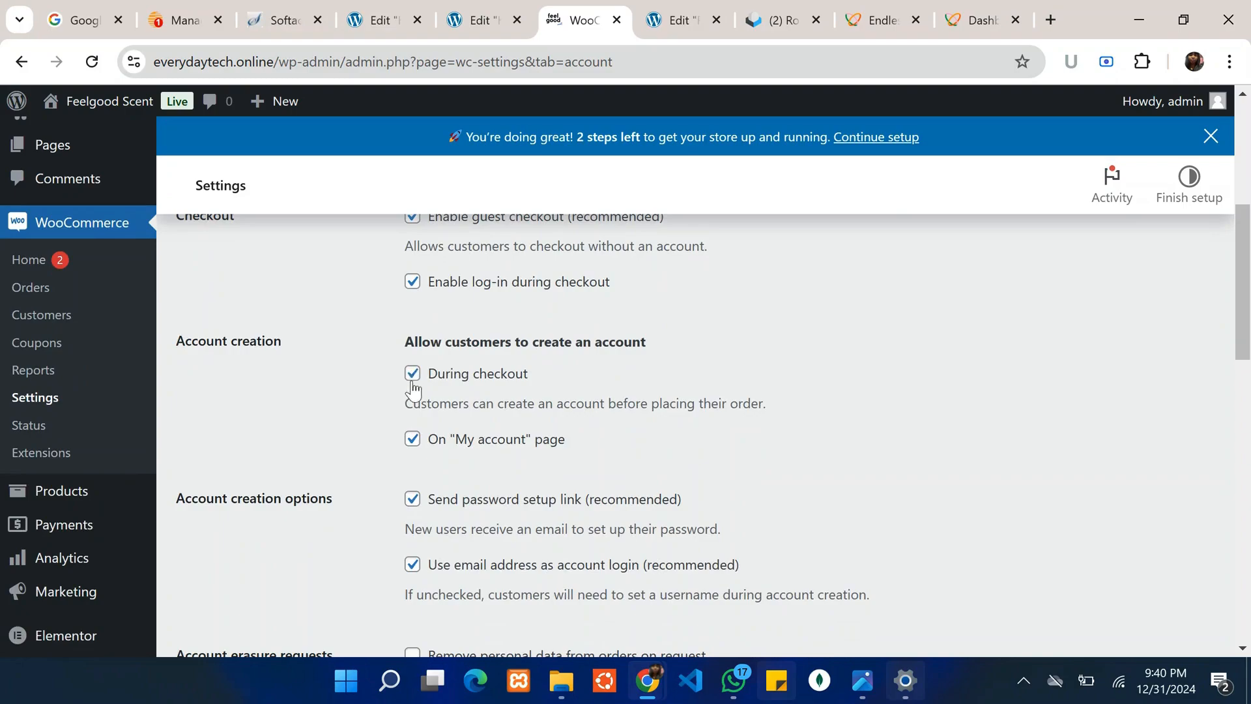
scroll(421, 378, "down", 3)
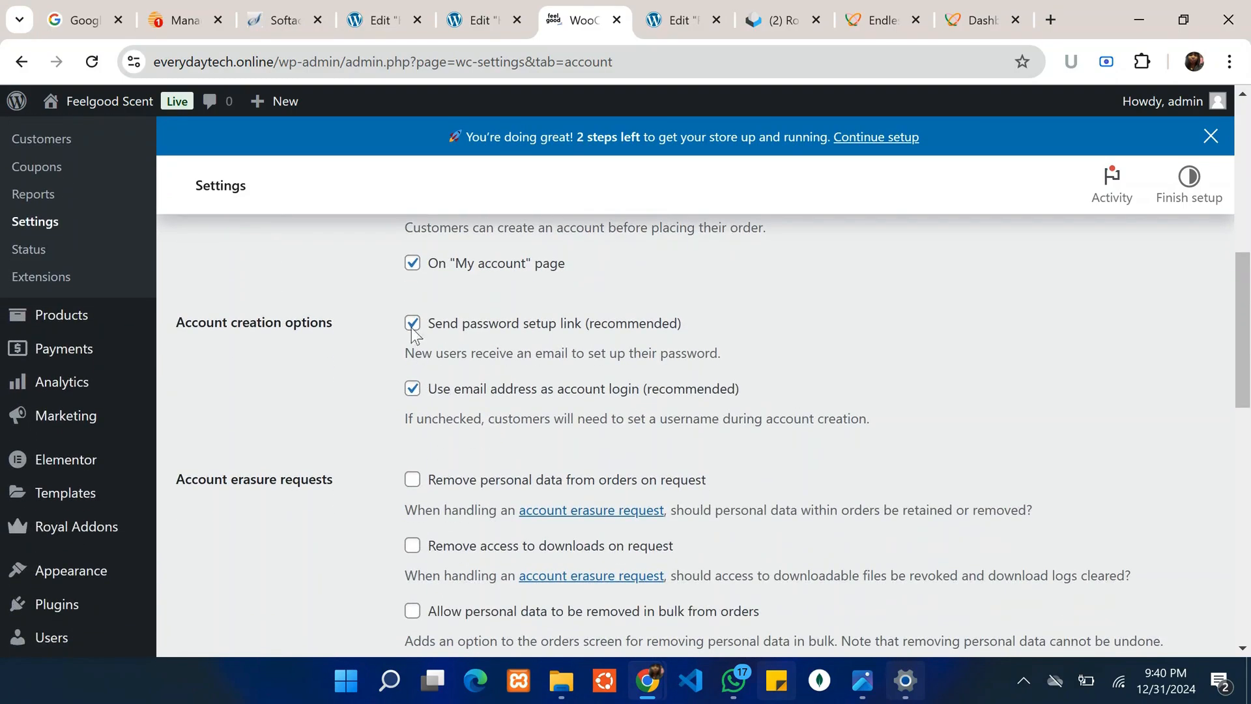
left_click(413, 324)
scroll(413, 324, "down", 8)
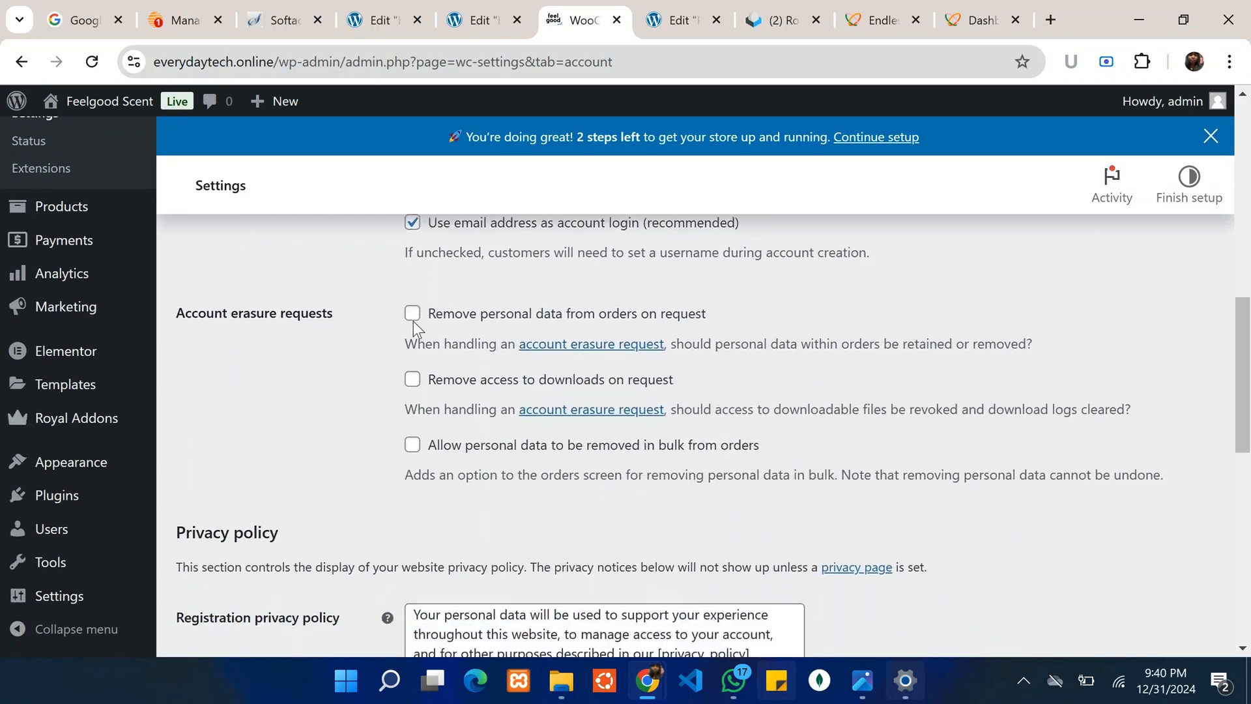
scroll(413, 323, "down", 5)
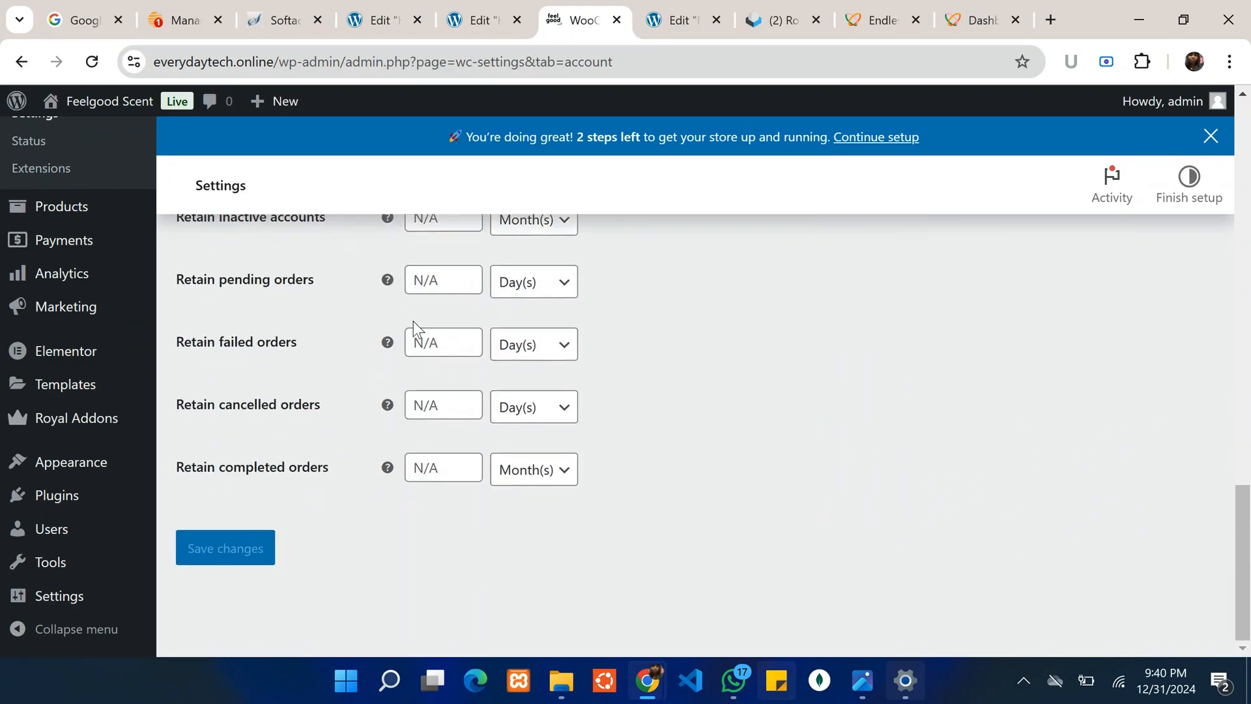
scroll(374, 486, "up", 15)
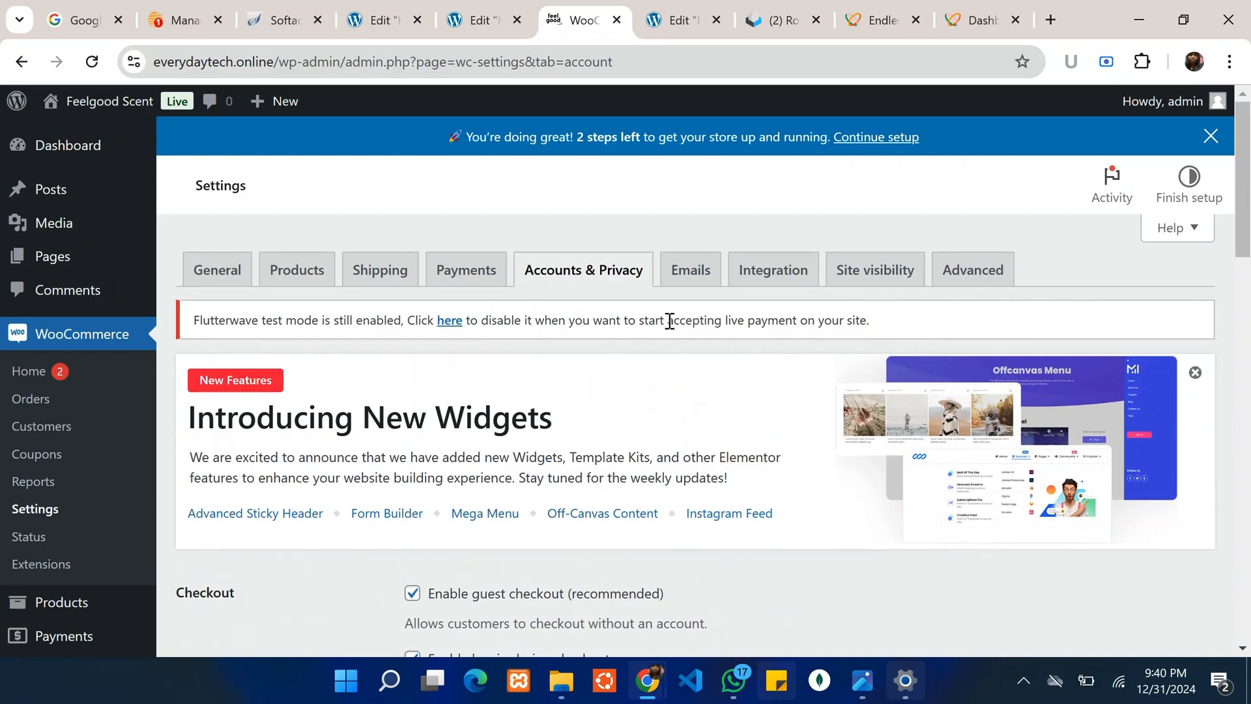
Examine the store's email notifications list, checking which order and account emails go to the admin and which go to customers
left_click(699, 272)
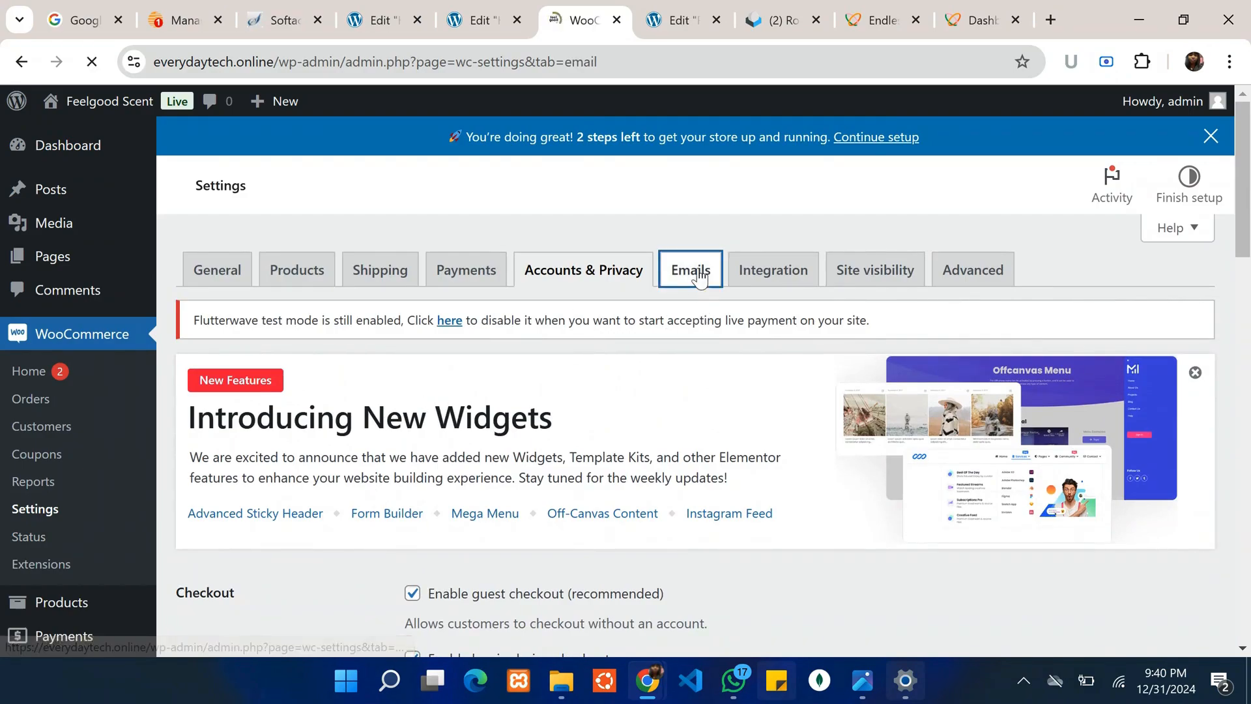
scroll(698, 268, "down", 2)
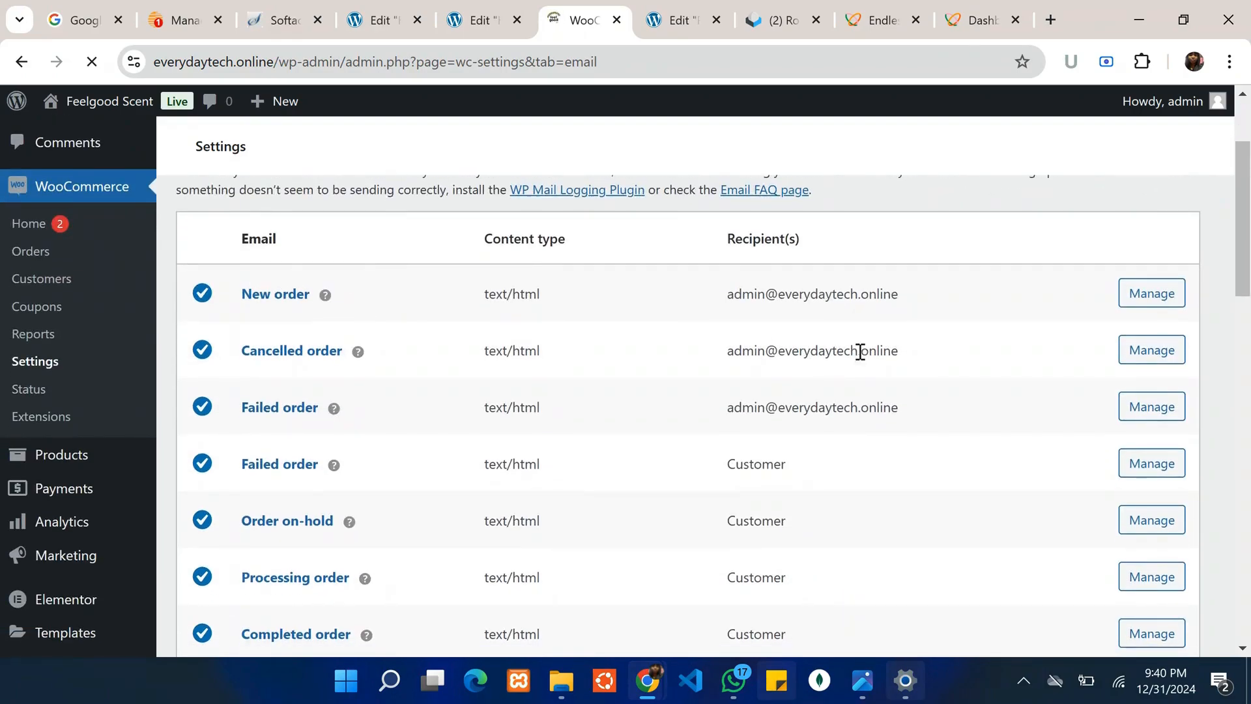
scroll(859, 352, "down", 3)
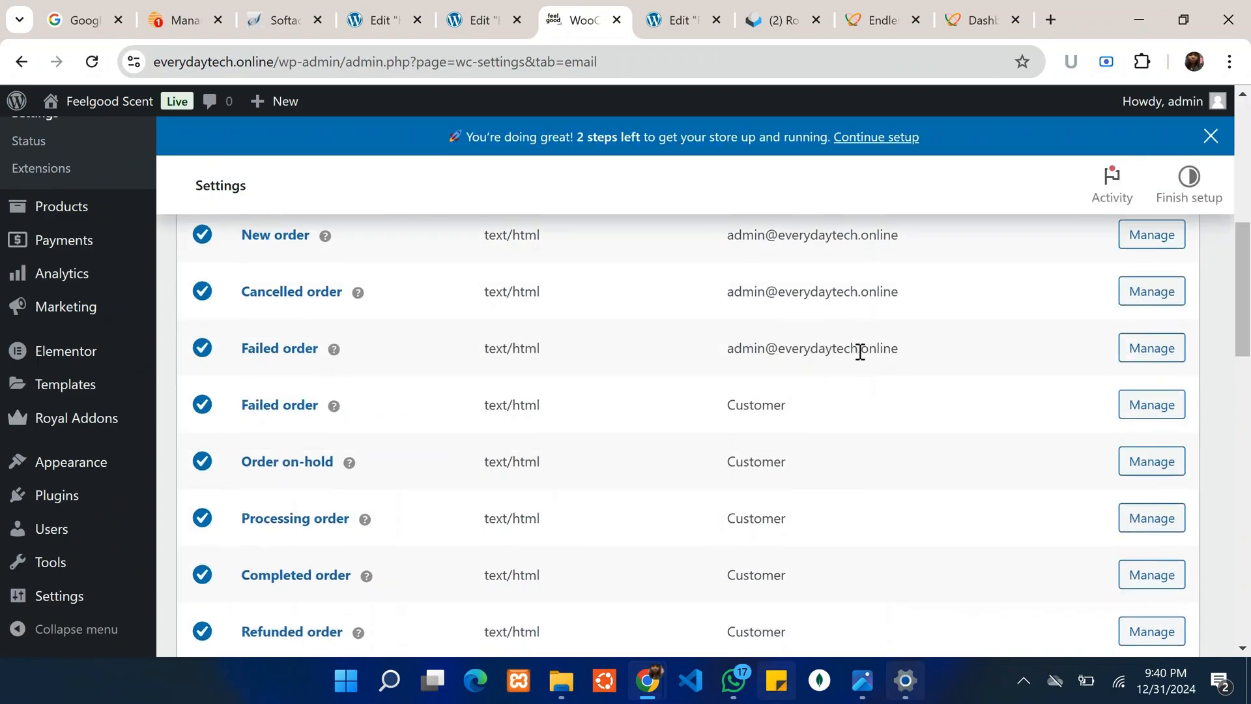
scroll(860, 352, "up", 2)
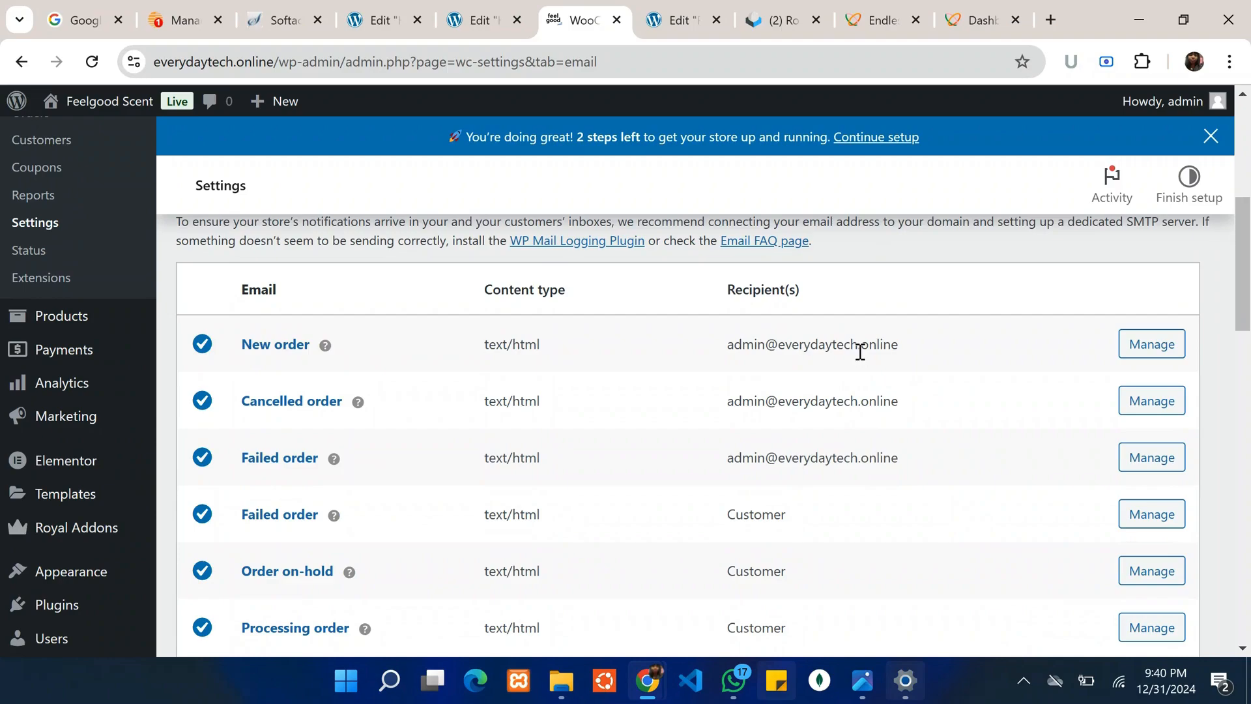
scroll(859, 352, "down", 2)
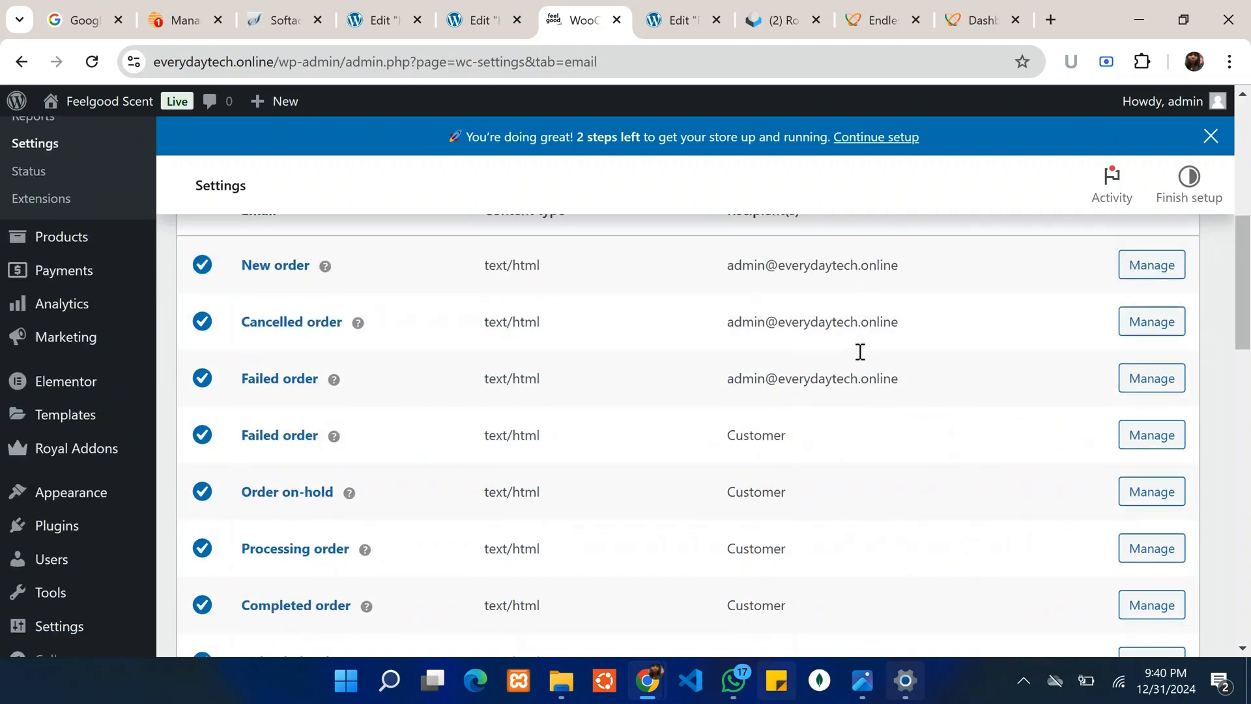
scroll(860, 358, "up", 3)
scroll(531, 593, "down", 3)
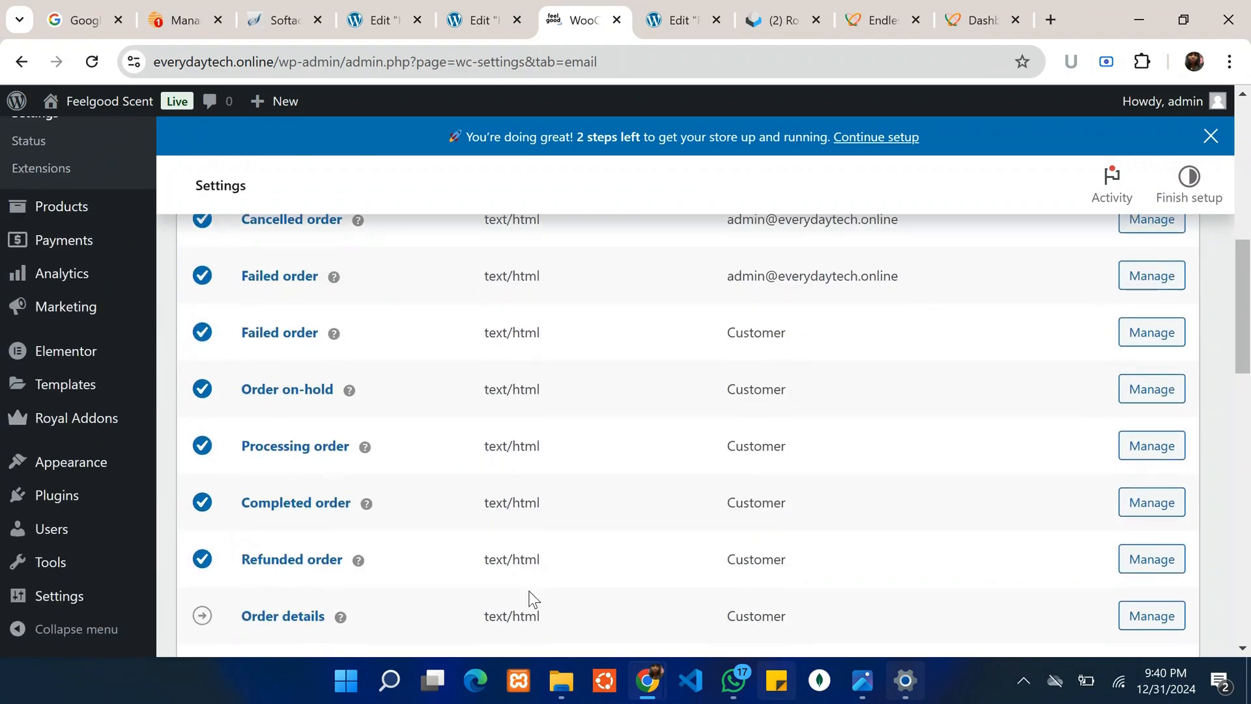
scroll(899, 585, "down", 5)
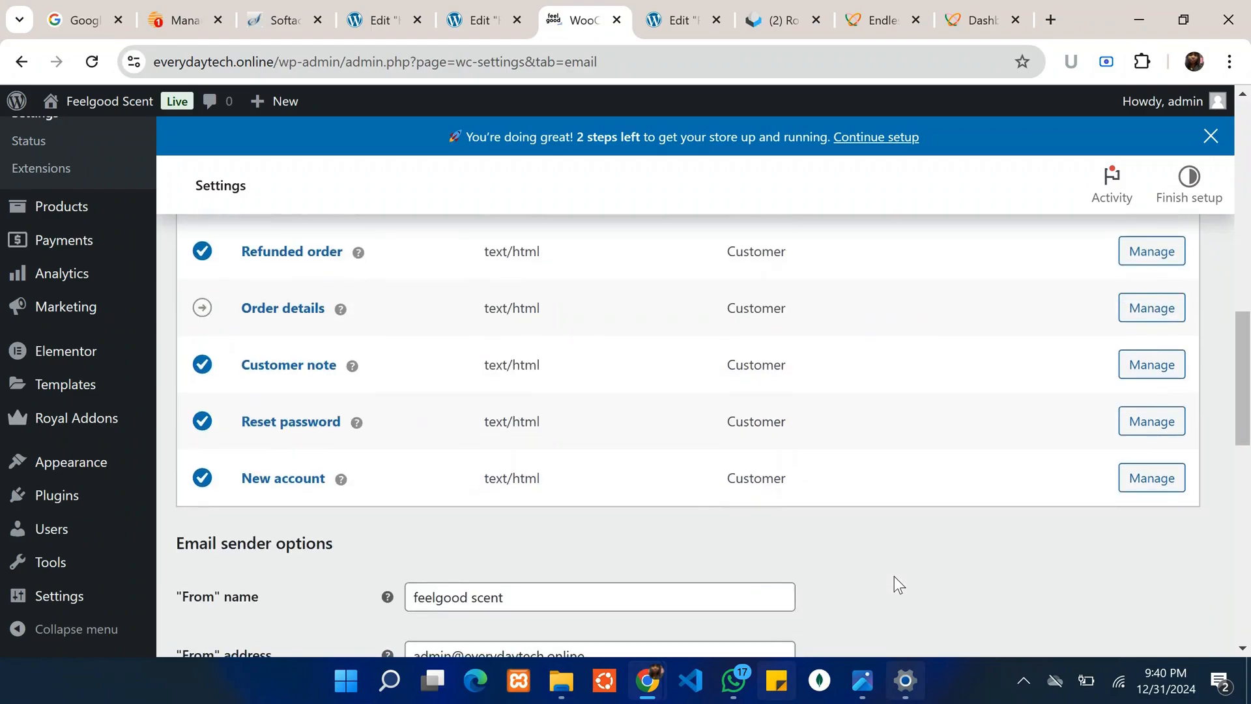
scroll(895, 576, "up", 6)
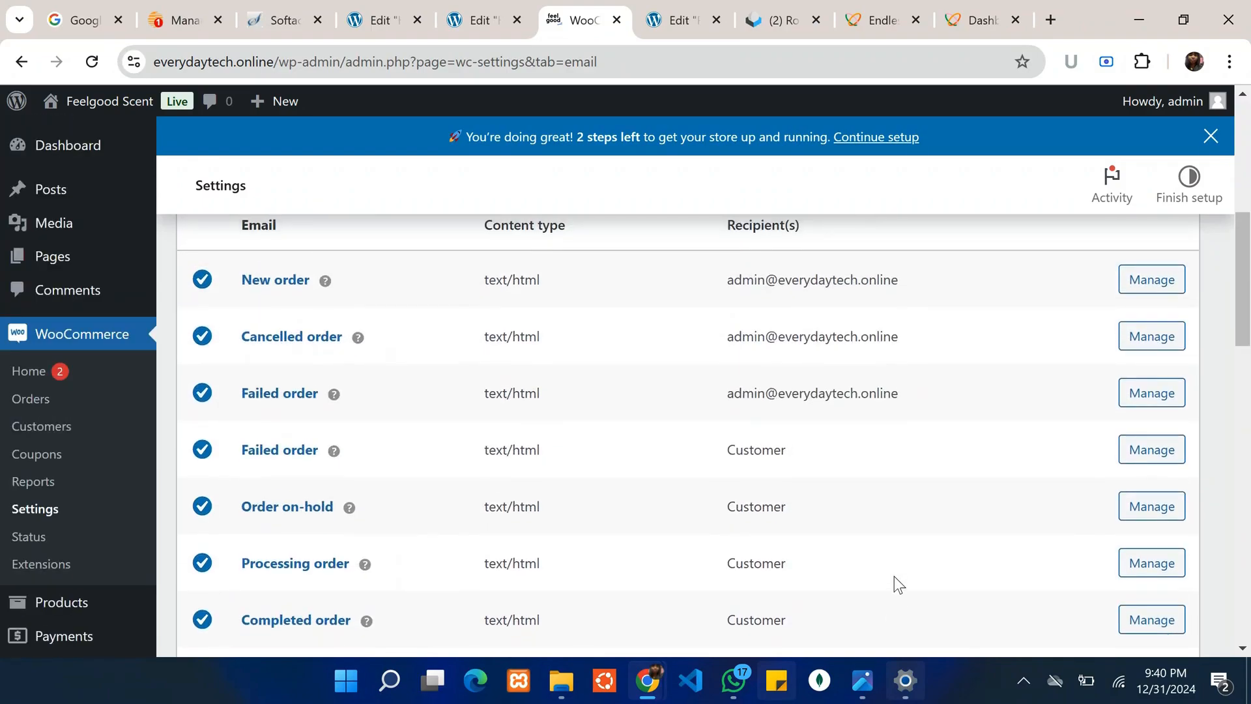
scroll(819, 574, "down", 3)
scroll(773, 443, "up", 5)
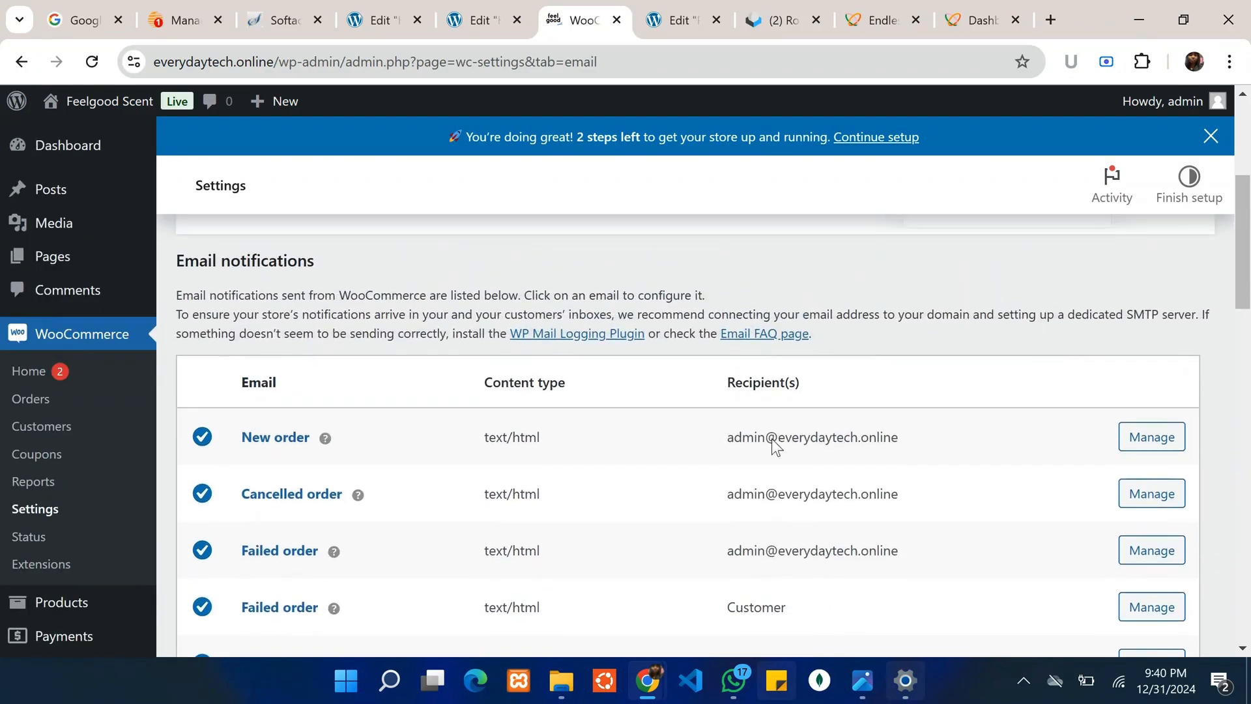
scroll(352, 531, "down", 1)
scroll(326, 530, "down", 3)
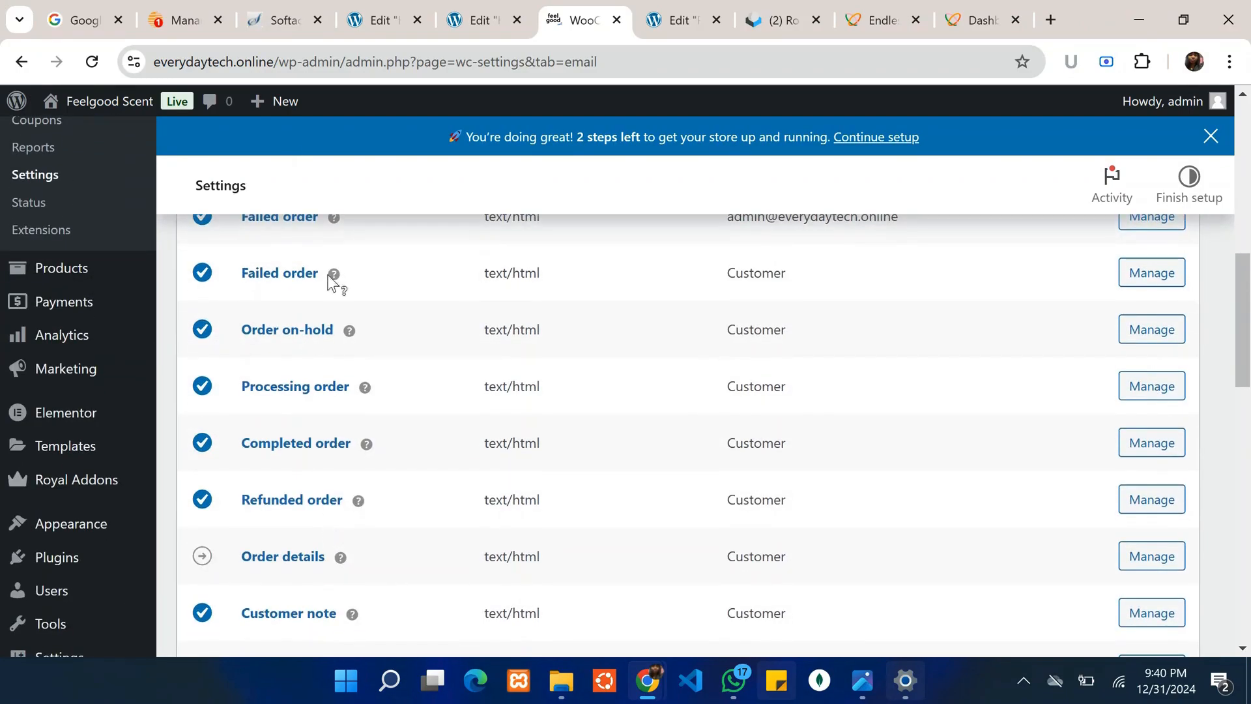
scroll(396, 534, "up", 5)
scroll(352, 424, "up", 1)
scroll(347, 416, "down", 5)
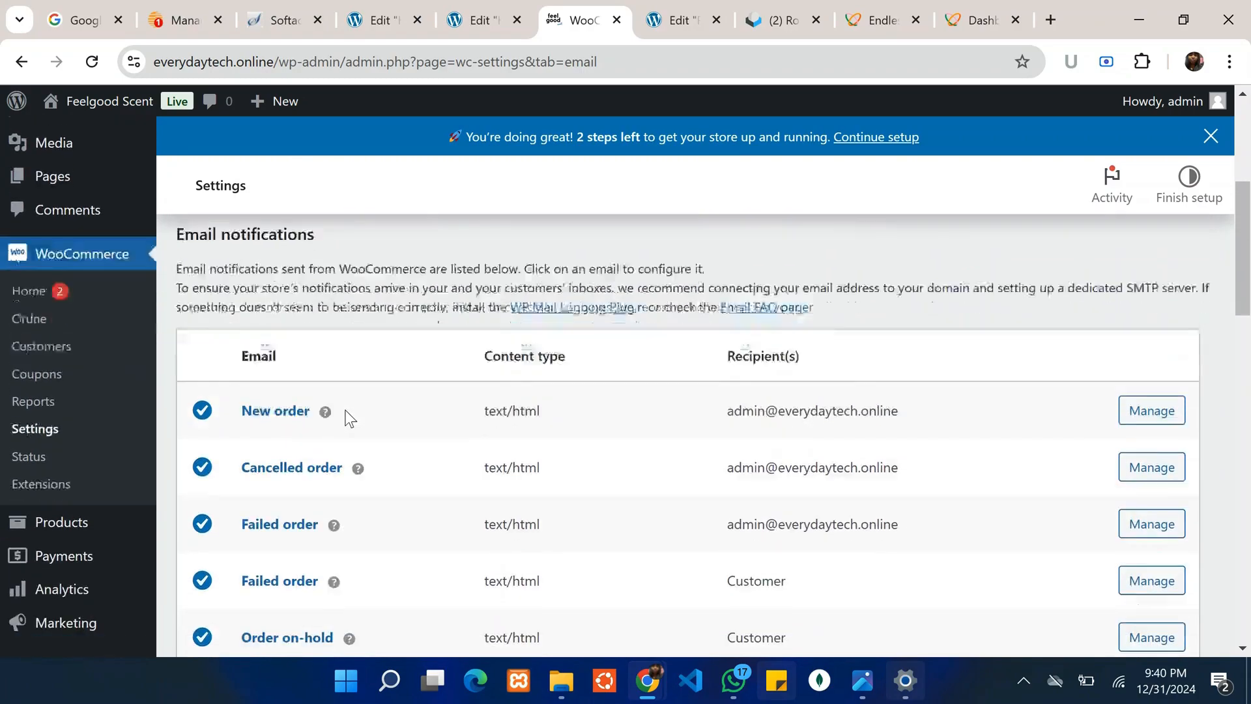
scroll(335, 545, "up", 3)
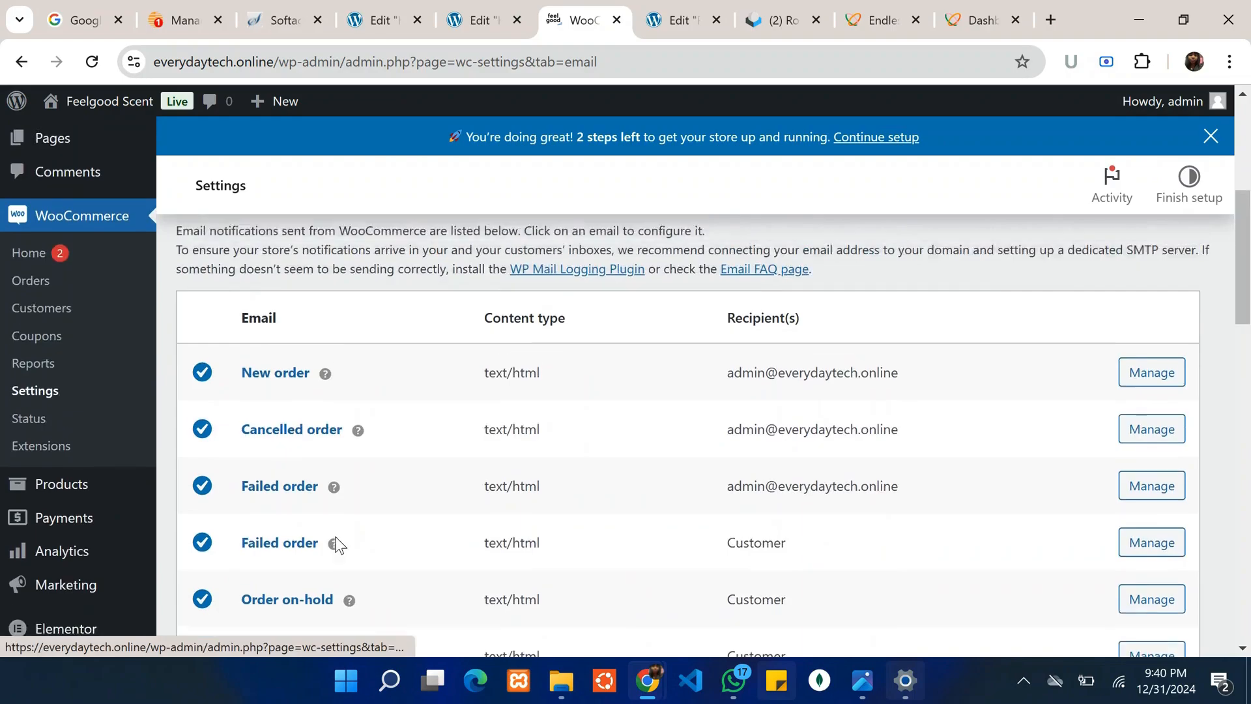
scroll(838, 594, "down", 1)
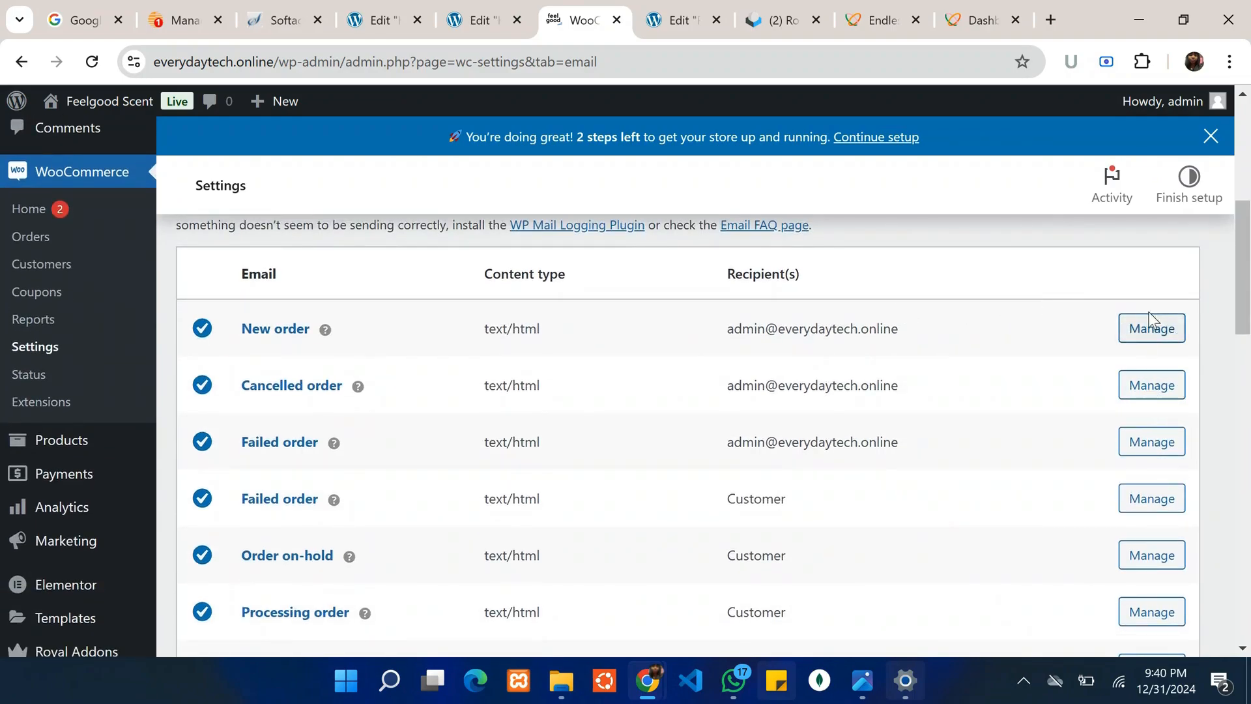
Review the New order email's recipient, subject, heading, additional content and email type, and return to the email notifications list
left_click(1158, 341)
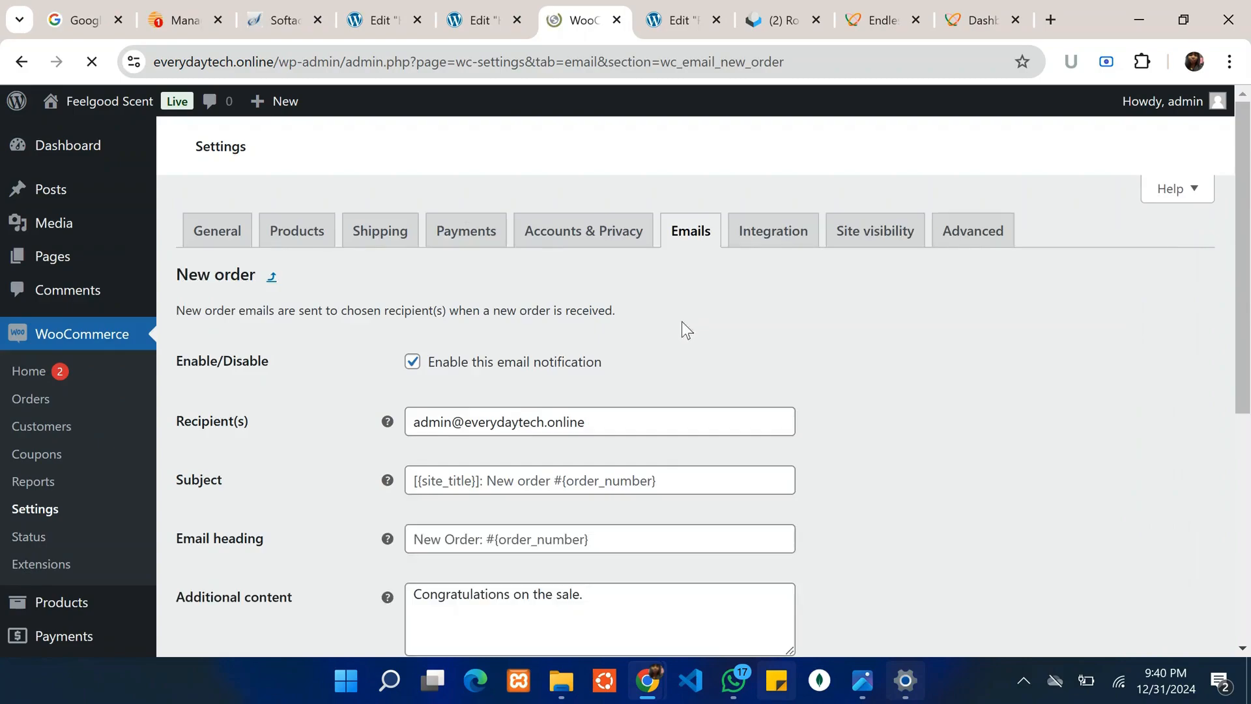
scroll(607, 470, "down", 1)
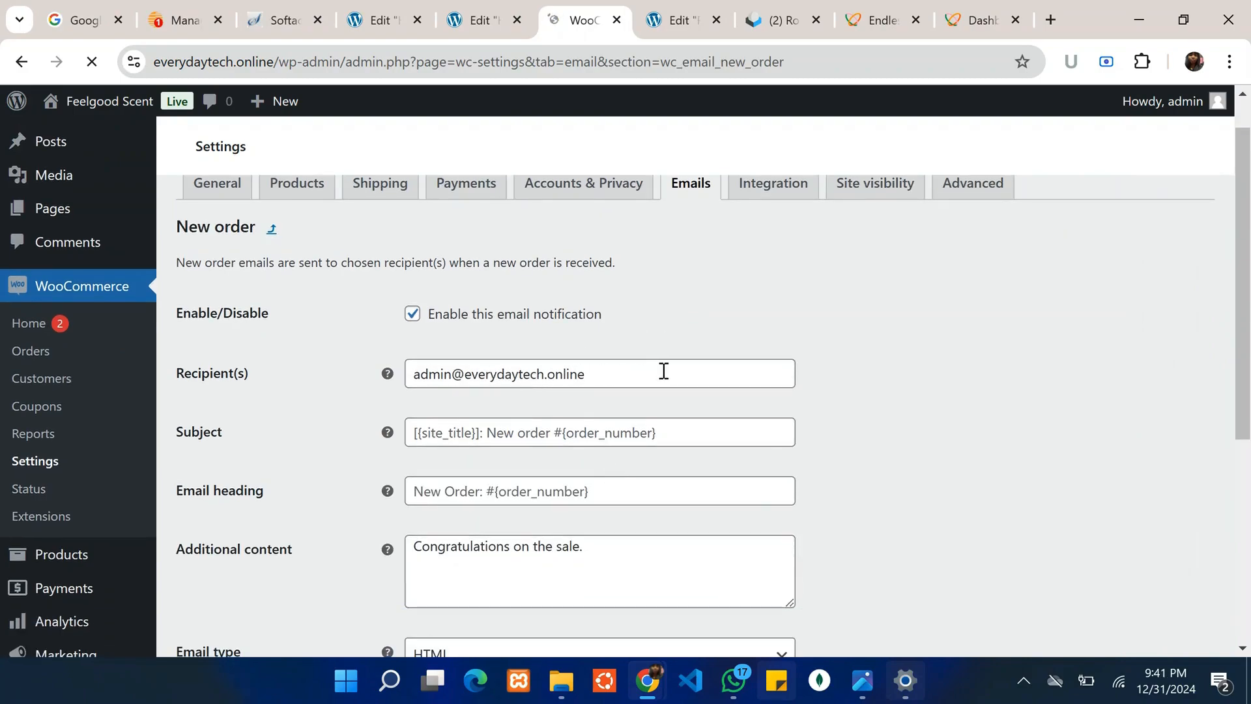
scroll(640, 463, "down", 3)
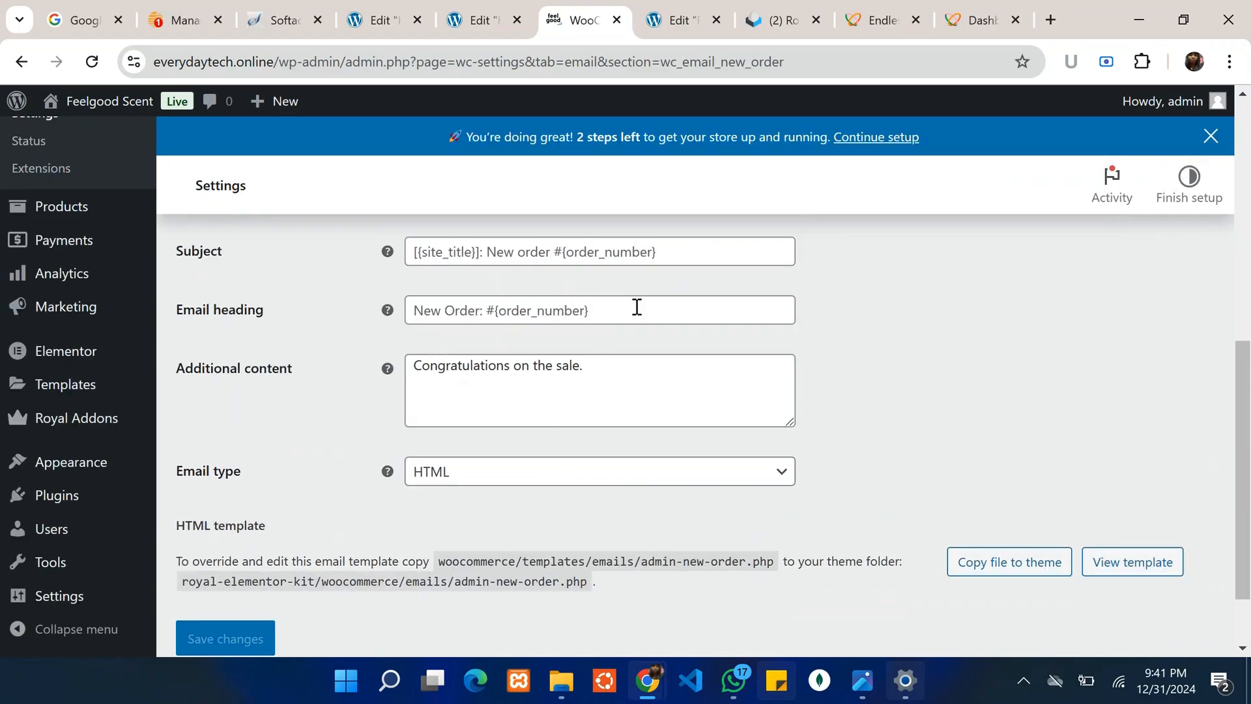
scroll(637, 307, "up", 10)
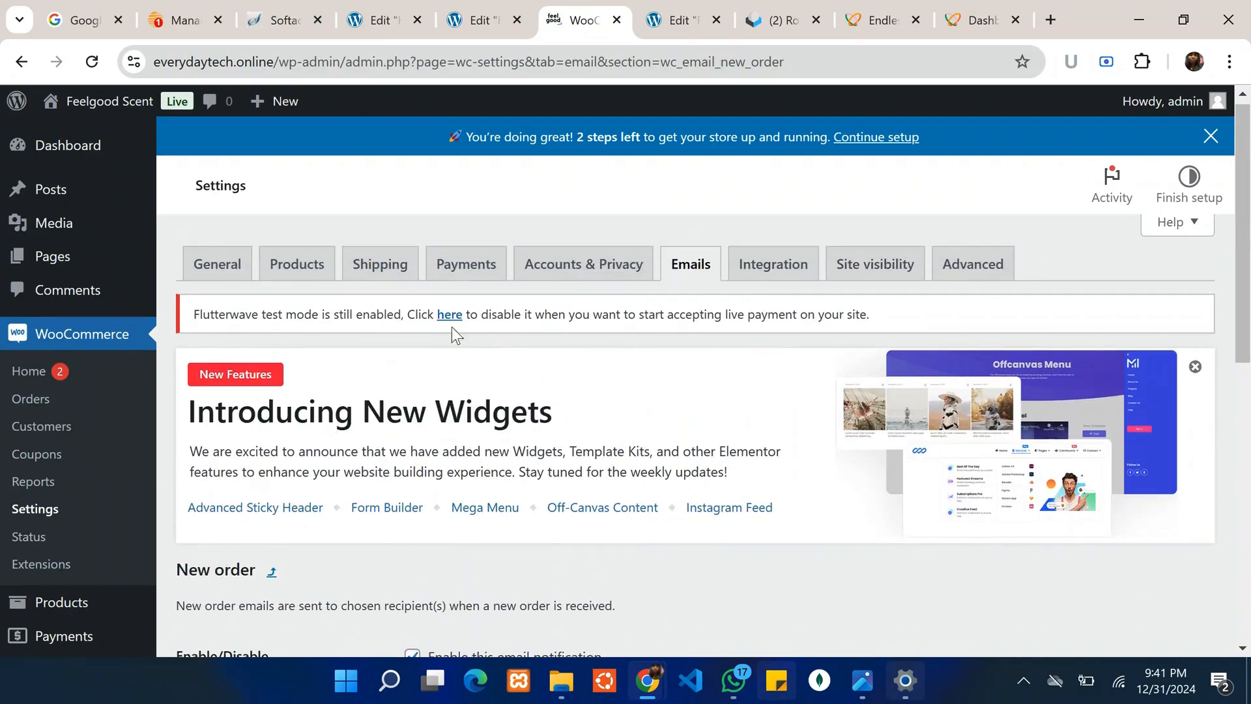
scroll(363, 399, "down", 1)
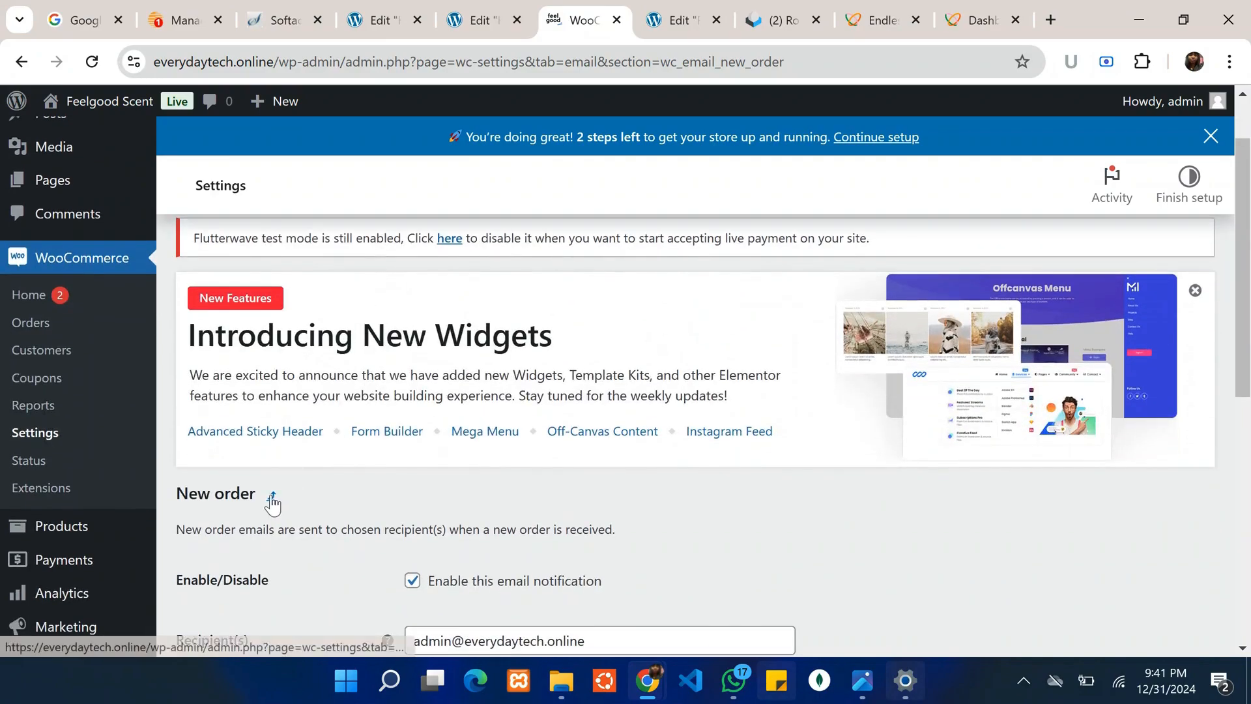
left_click(272, 498)
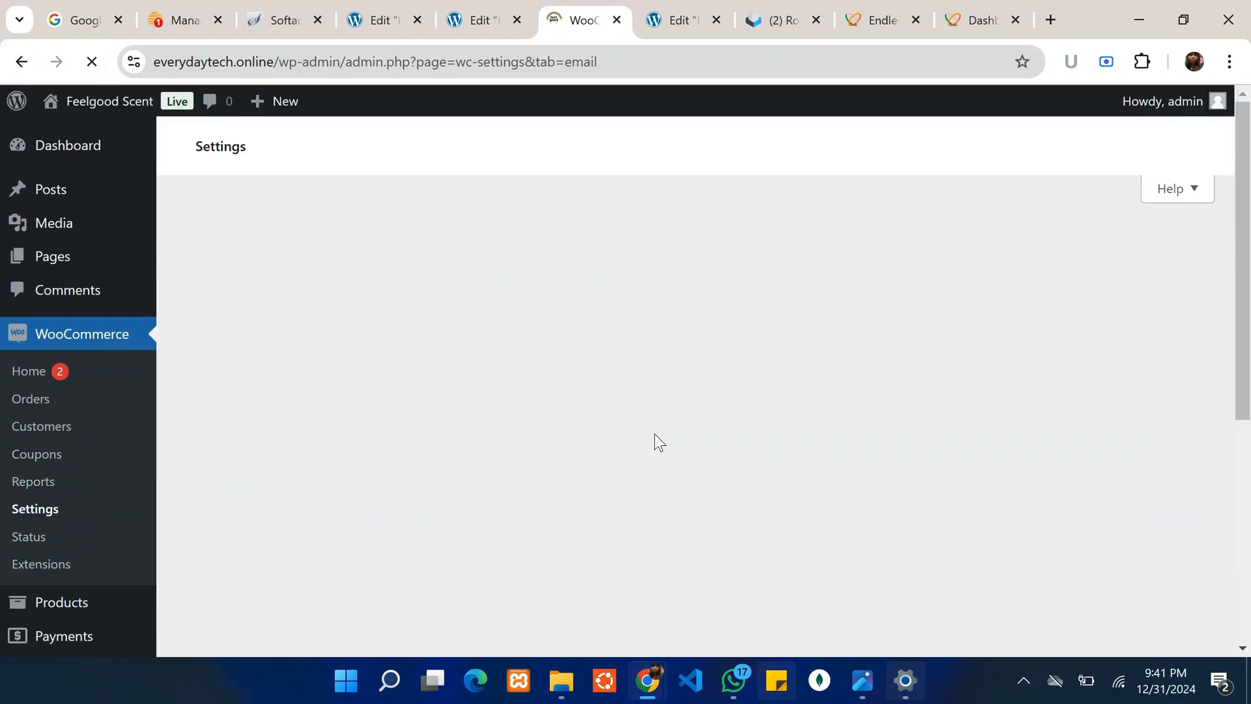
Look over the email sender options, the email template's header image, colors and footer text, and the store management insights option
scroll(655, 434, "down", 12)
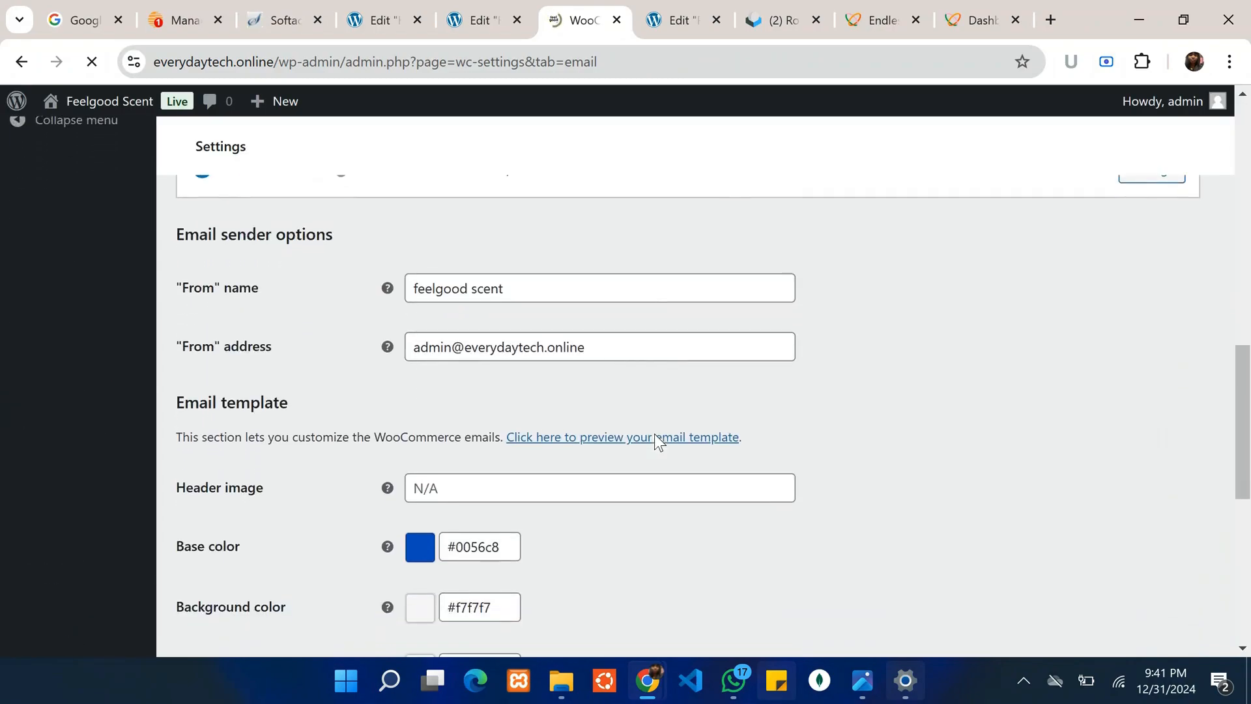
scroll(655, 437, "down", 4)
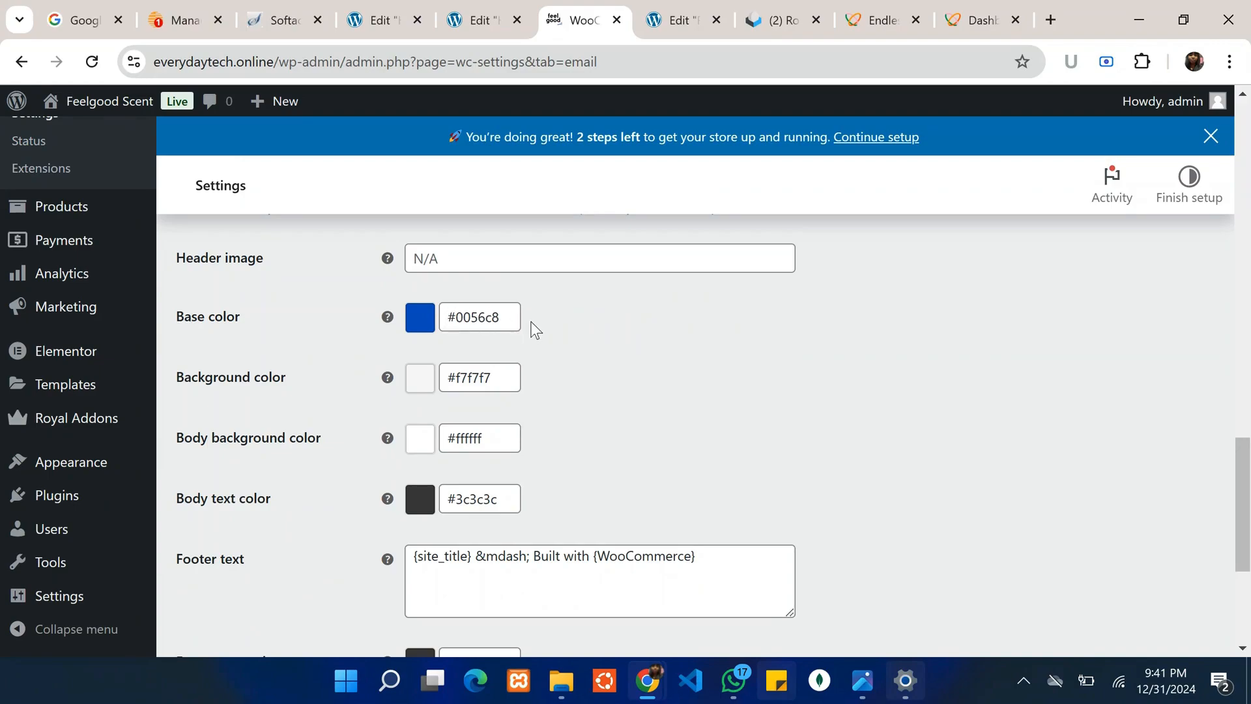
scroll(502, 314, "up", 1)
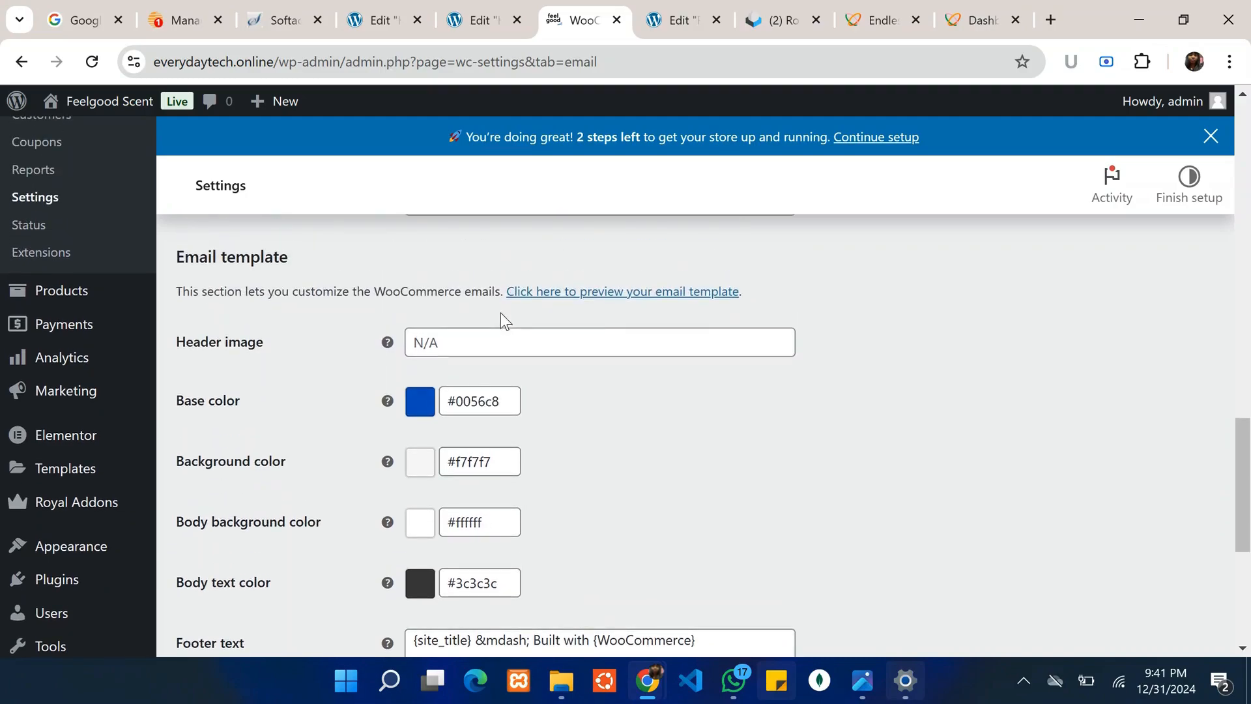
left_click(438, 342)
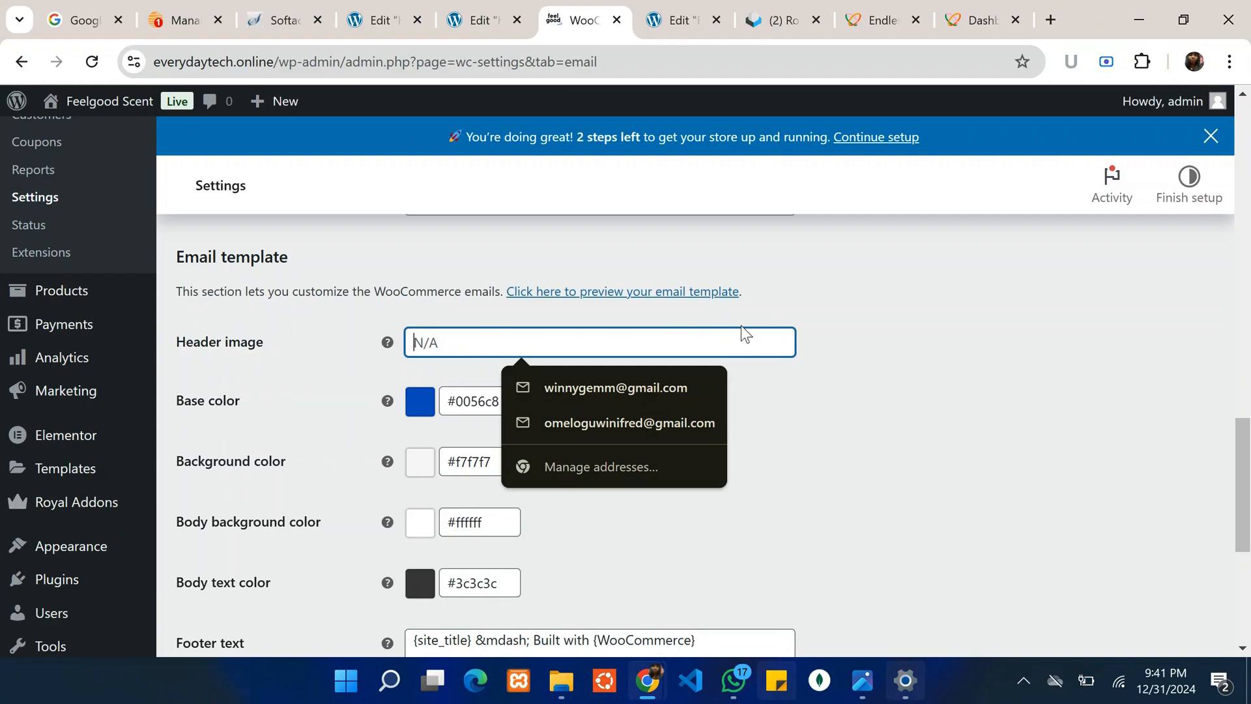
left_click(868, 330)
scroll(868, 330, "down", 1)
scroll(867, 338, "down", 5)
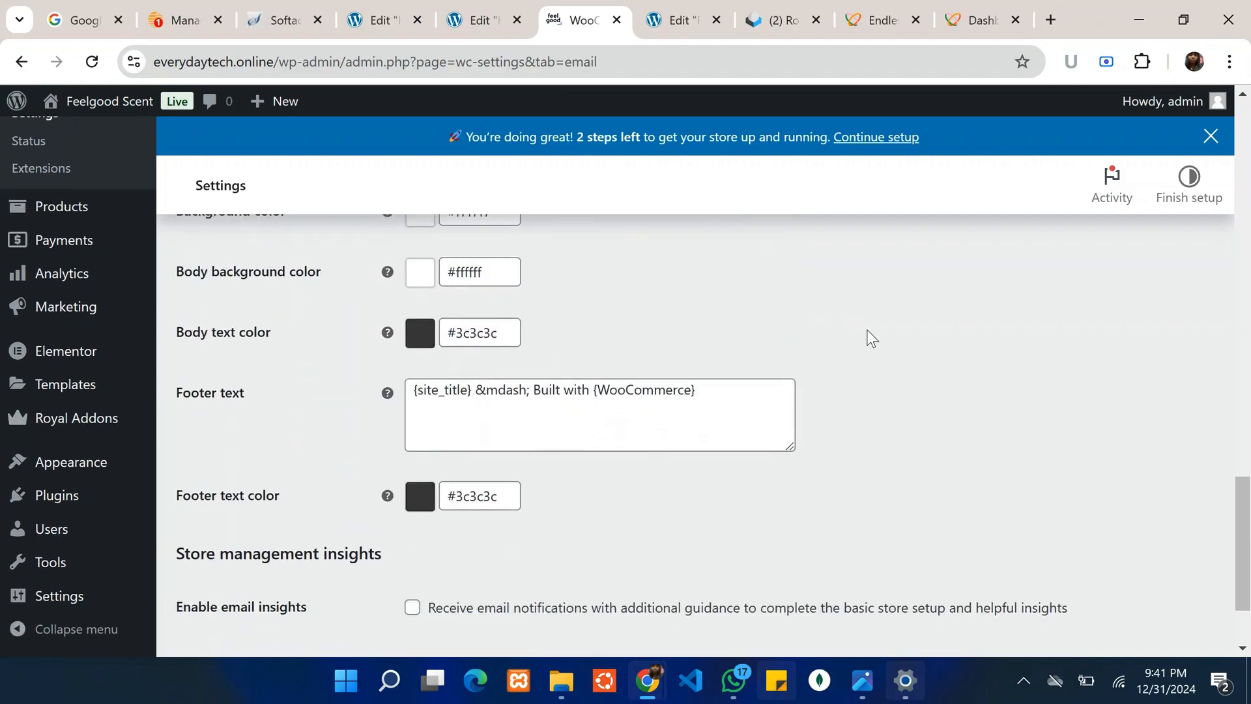
scroll(454, 463, "up", 1)
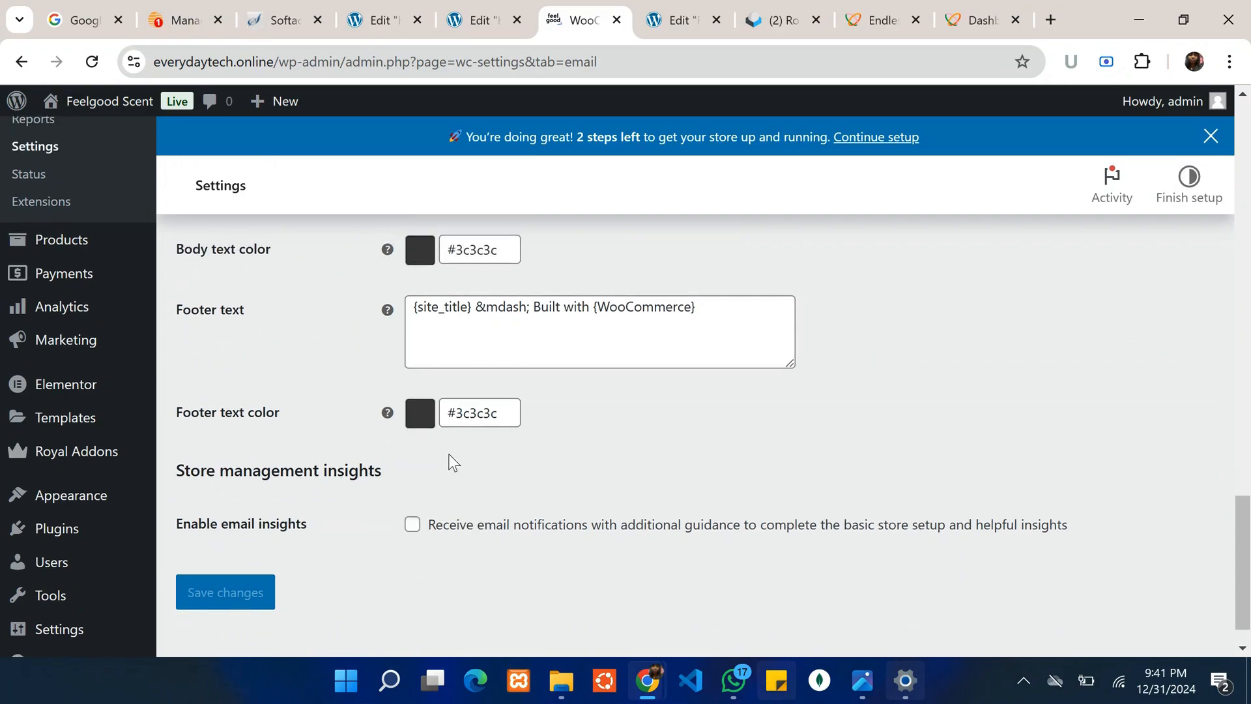
scroll(584, 550, "up", 19)
scroll(584, 551, "up", 7)
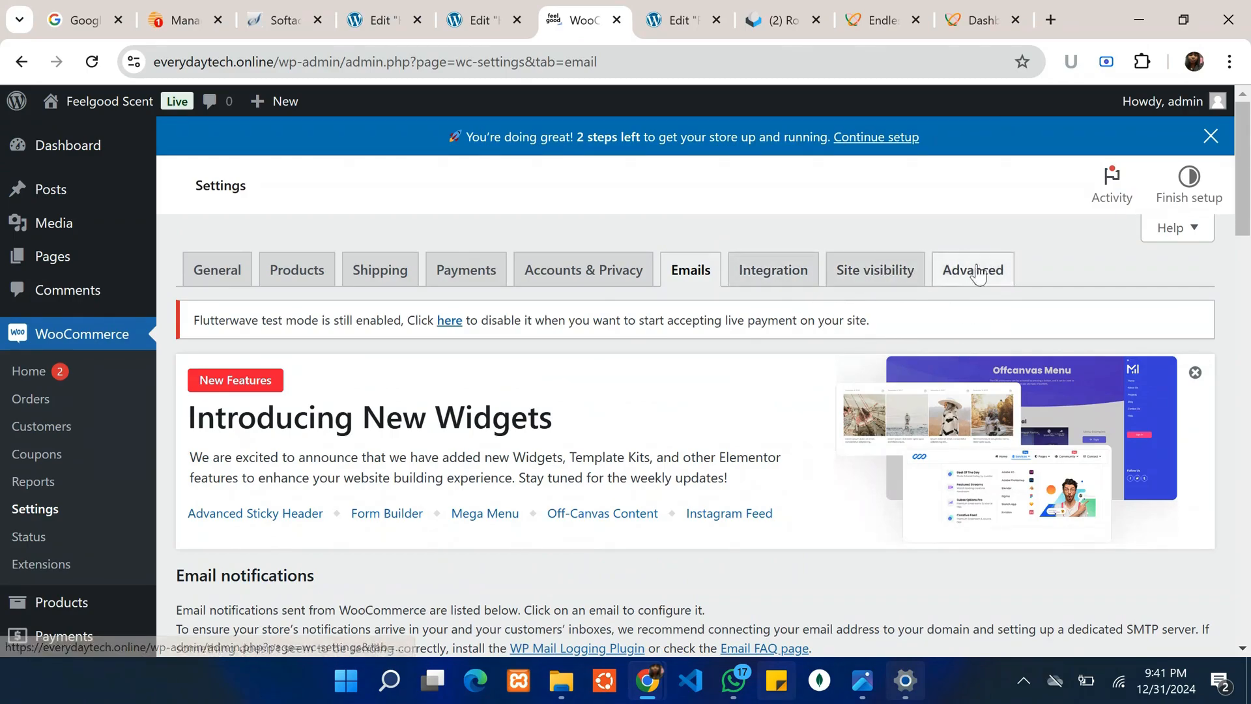
Open the Flutterwave payment method's settings and review its title, description, test mode and API key fields
left_click(477, 287)
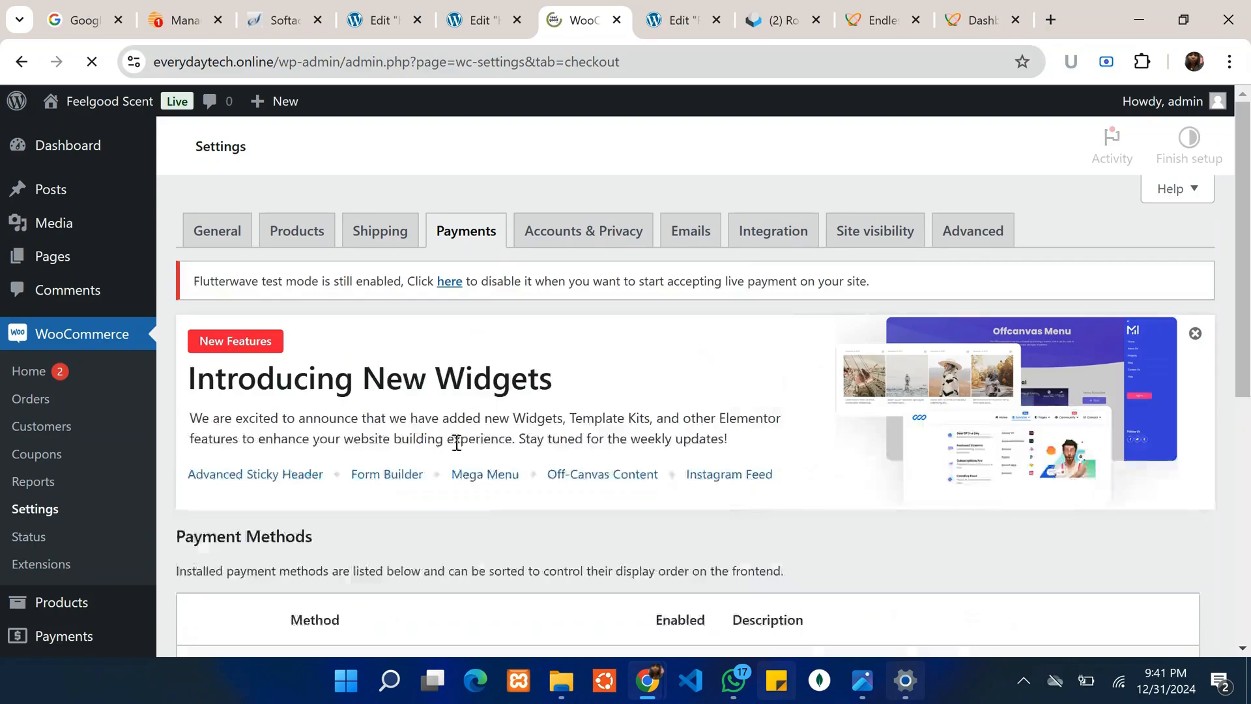
scroll(483, 492, "down", 5)
scroll(482, 493, "down", 1)
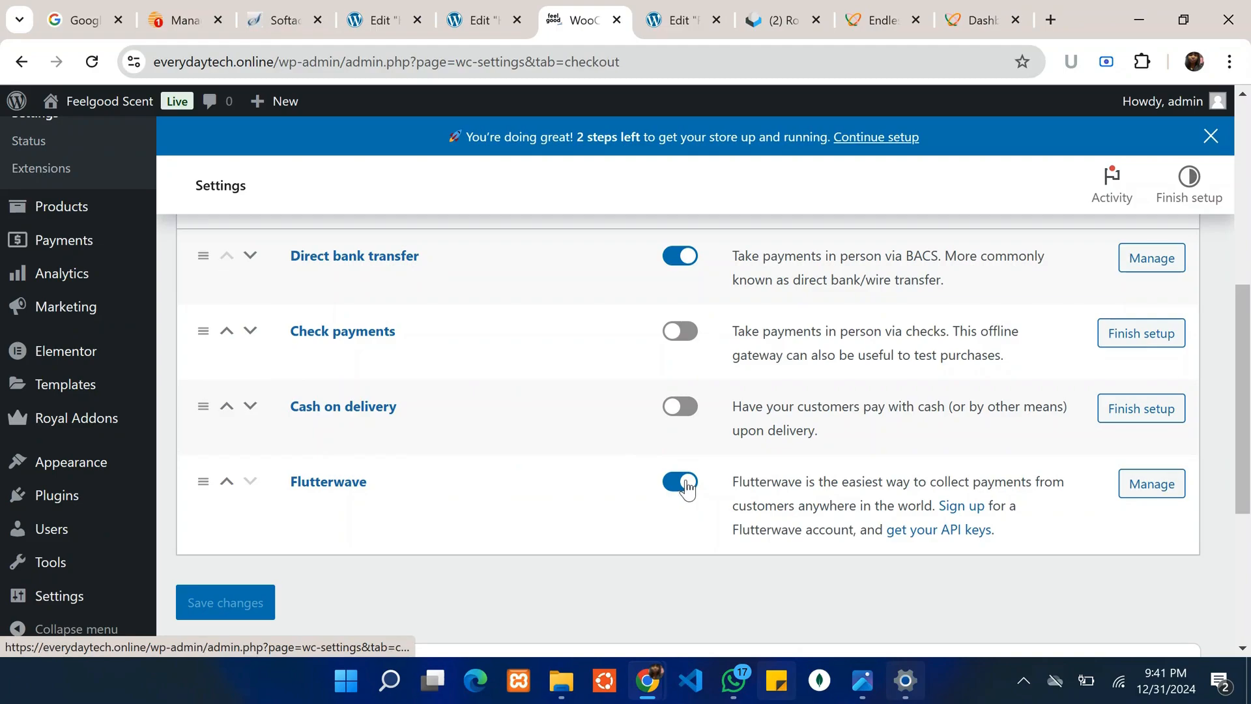
left_click(1150, 487)
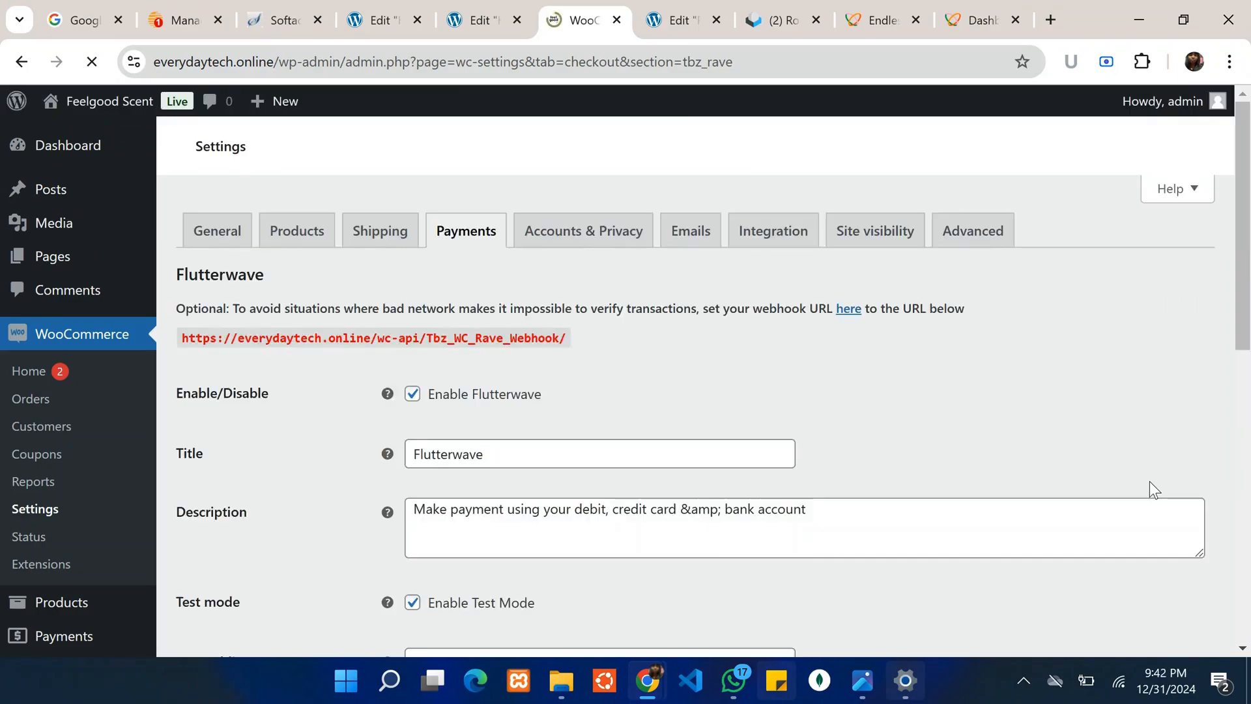
scroll(590, 315, "down", 3)
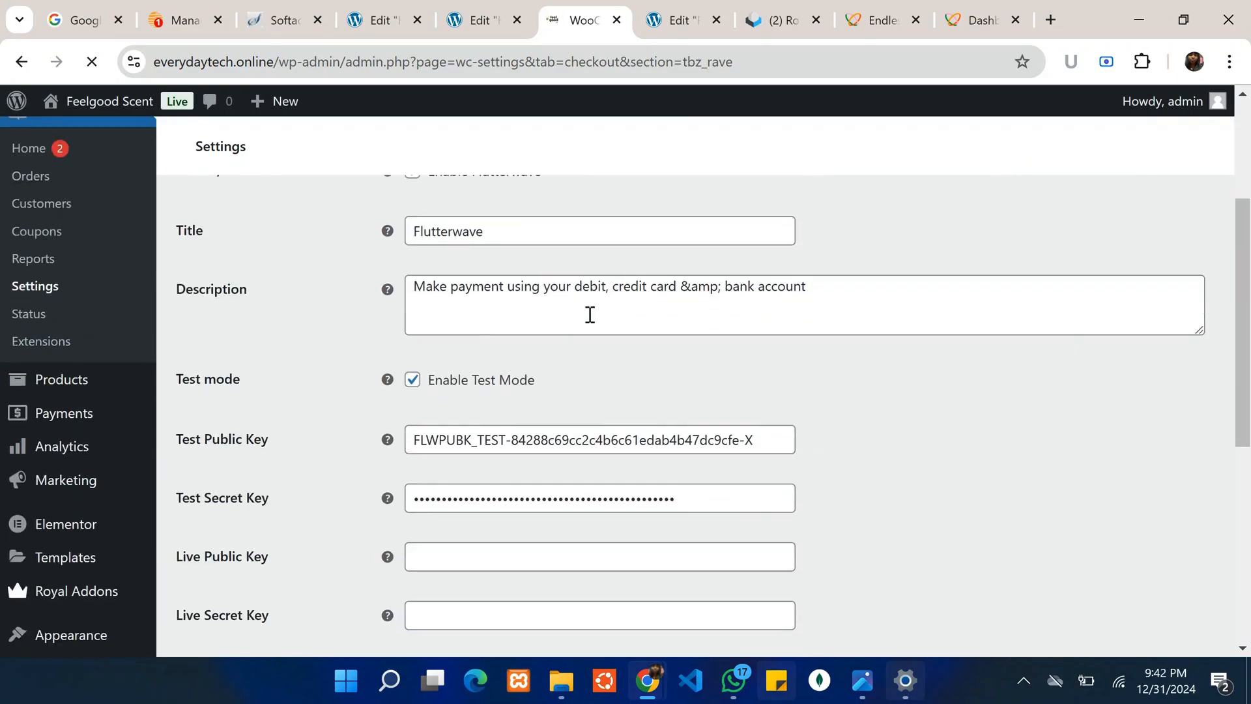
scroll(588, 314, "down", 2)
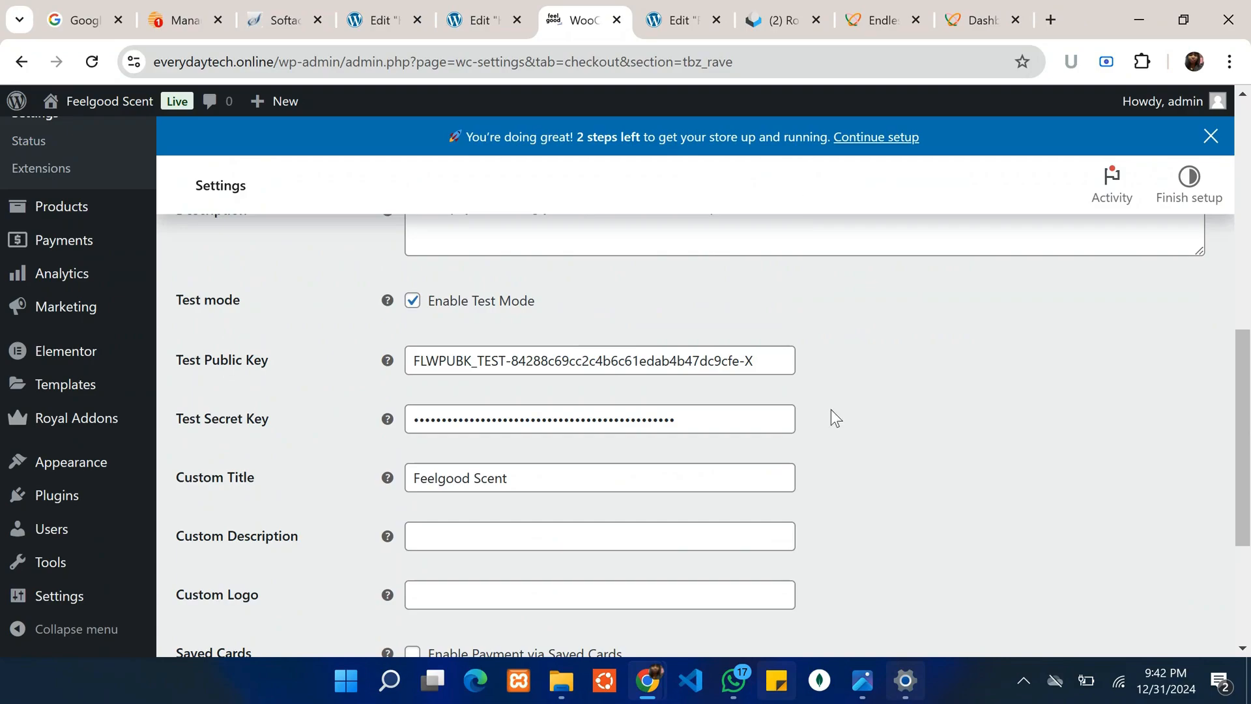
Look over the Flutterwave website's home page and return to the gateway's test key fields in WooCommerce
left_click(875, 9)
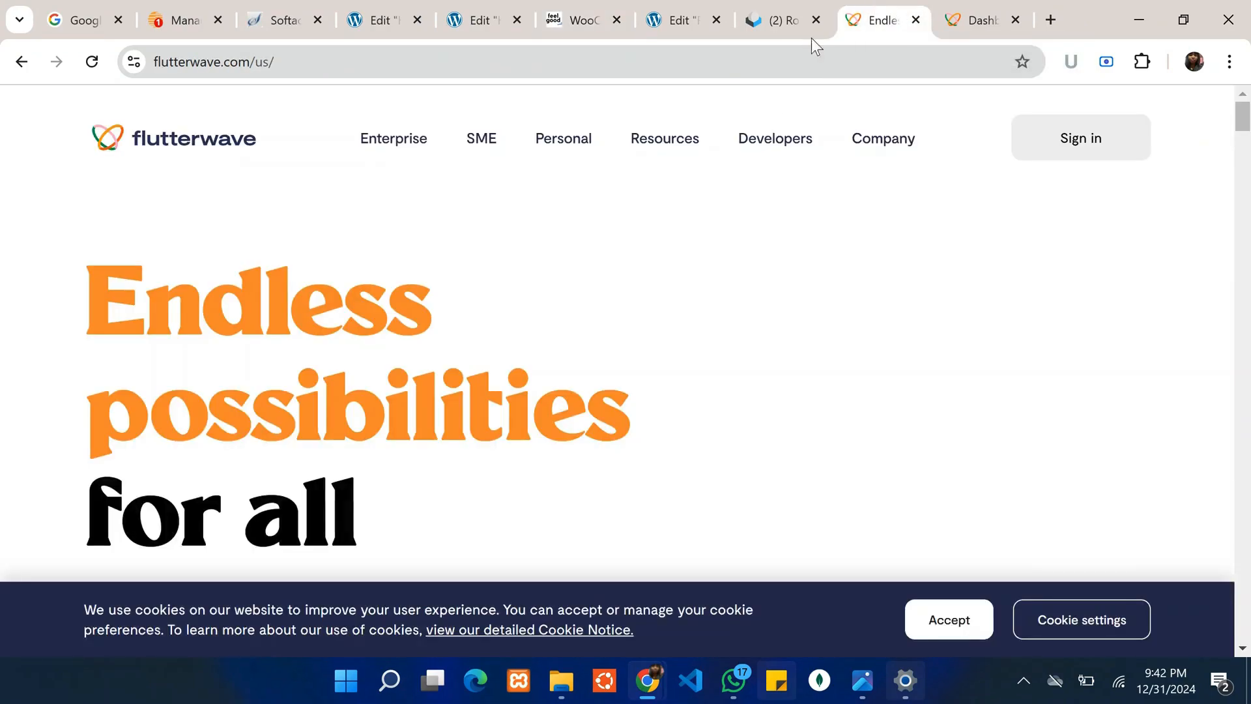
scroll(838, 456, "down", 6)
scroll(797, 418, "up", 6)
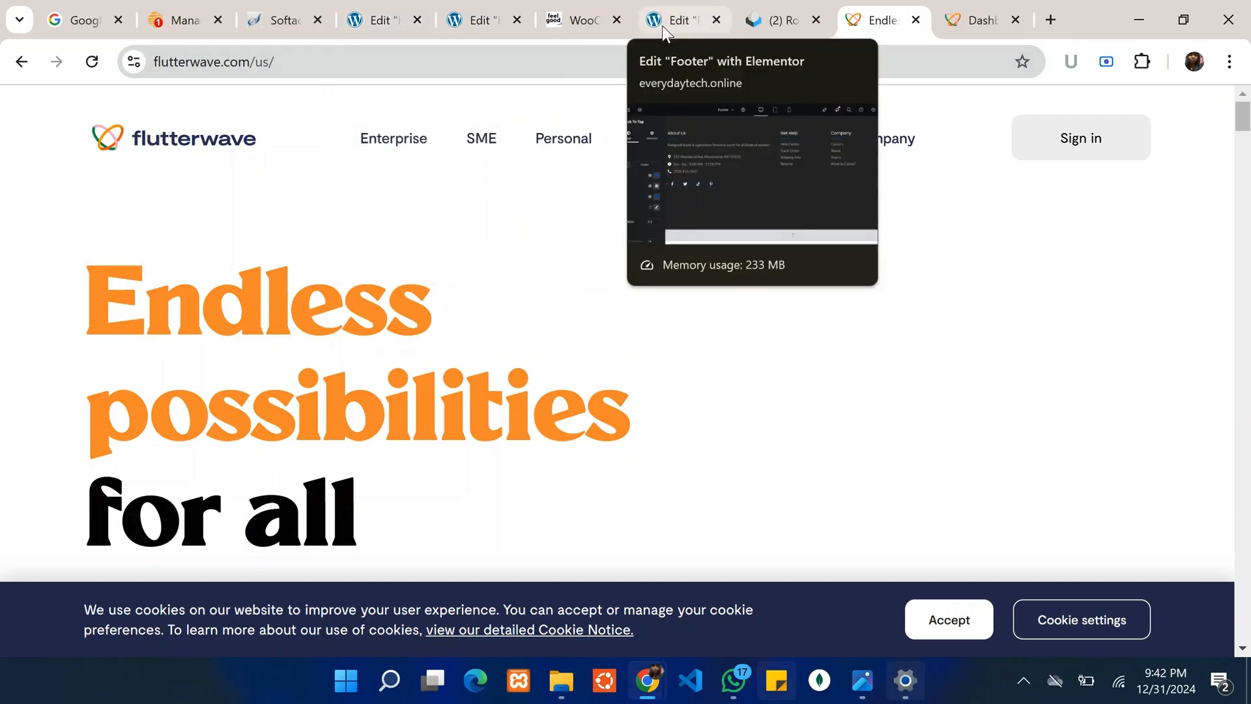
left_click(577, 20)
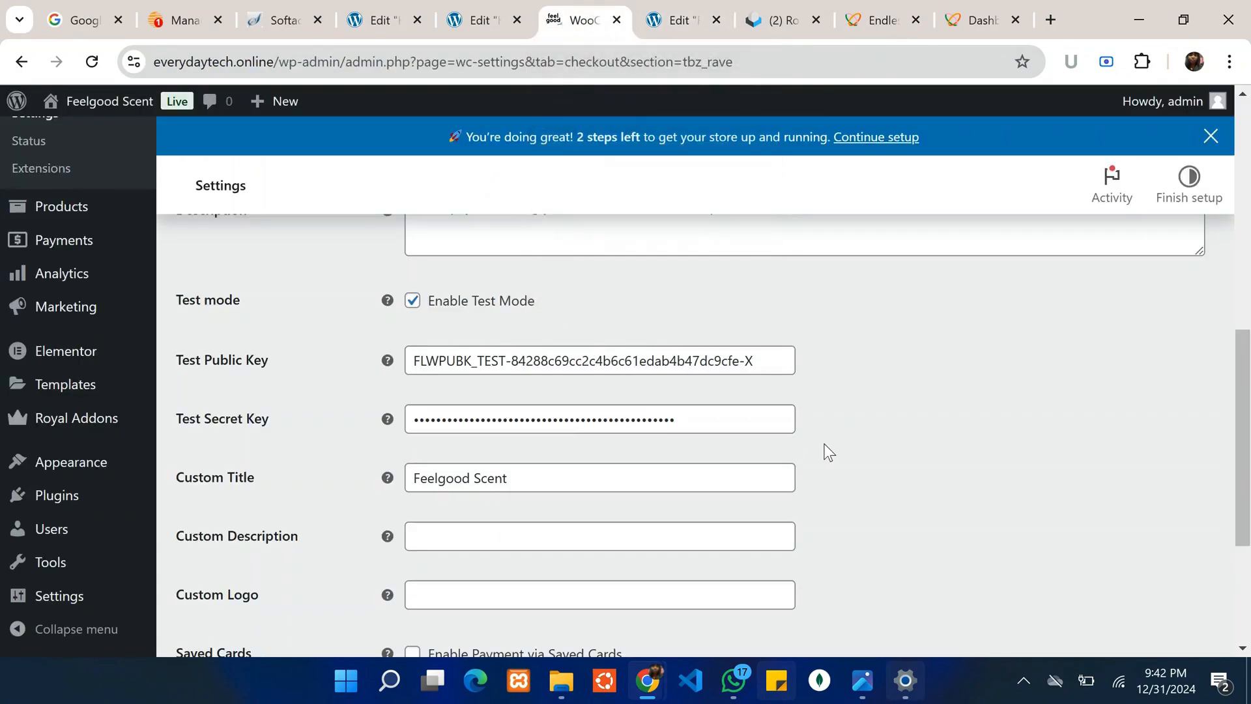
scroll(828, 452, "up", 2)
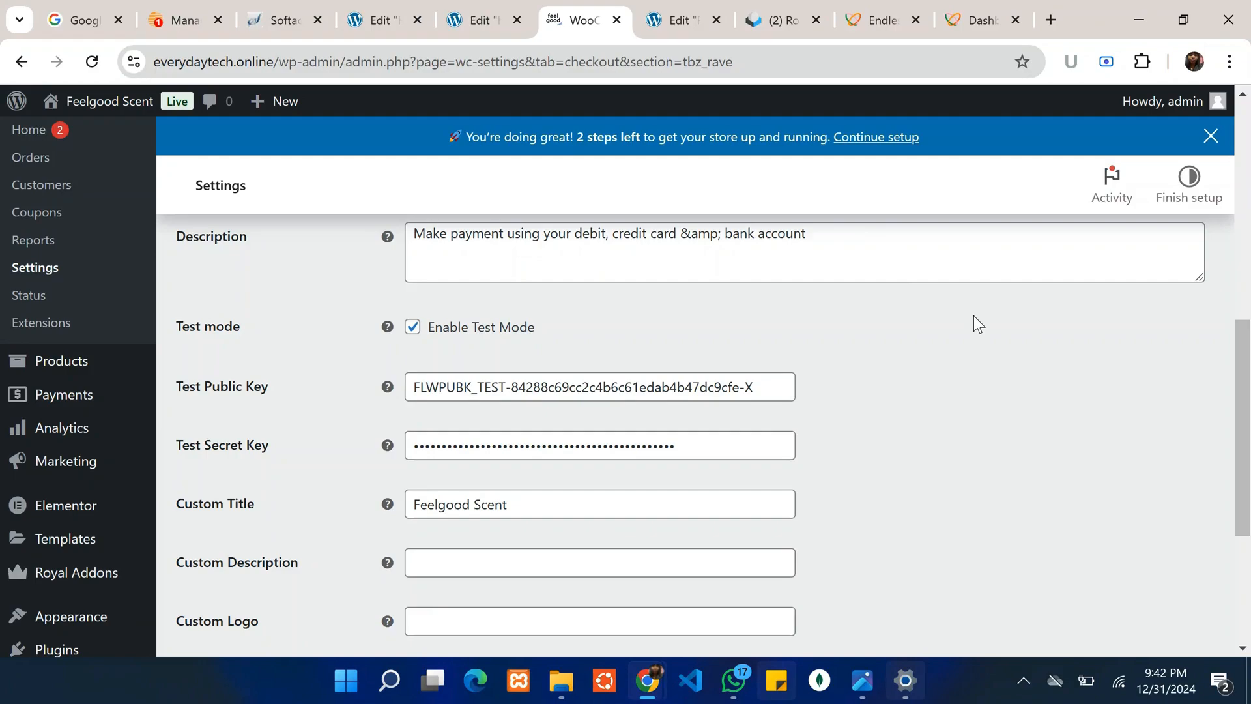
Switch to the Flutterwave dashboard and open the account's API keys page in the developer settings
left_click(883, 19)
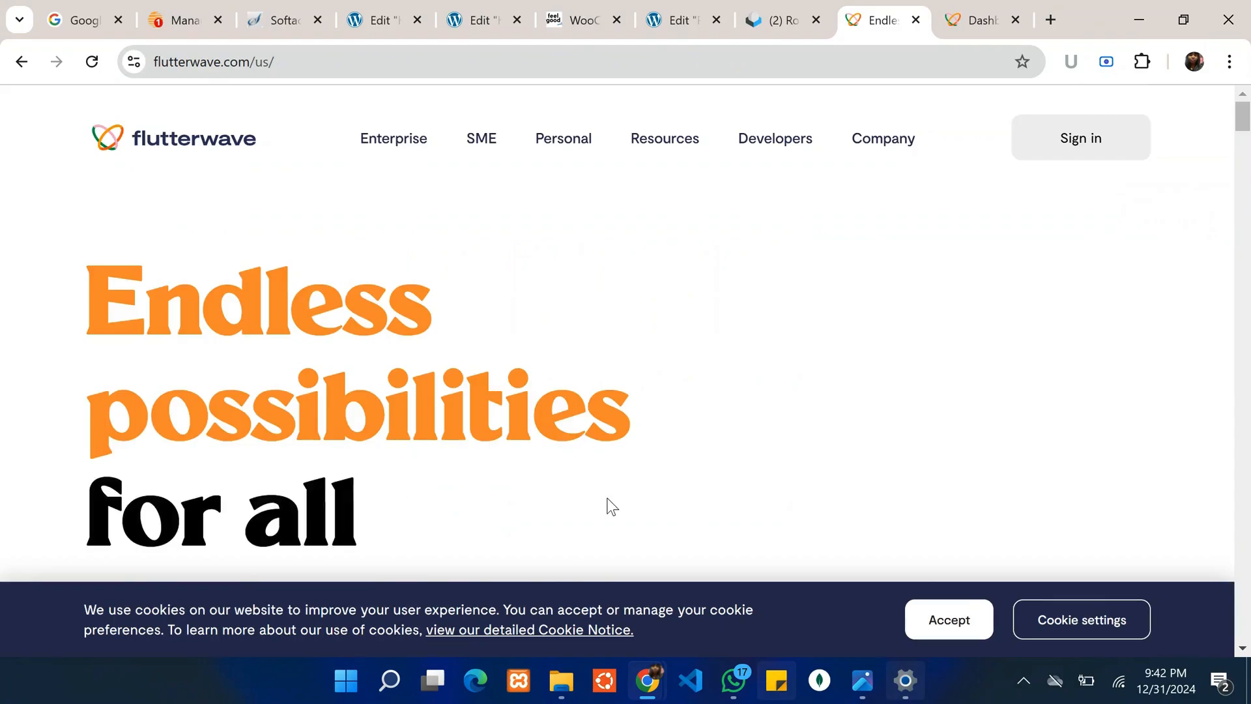
scroll(607, 506, "down", 6)
left_click(973, 18)
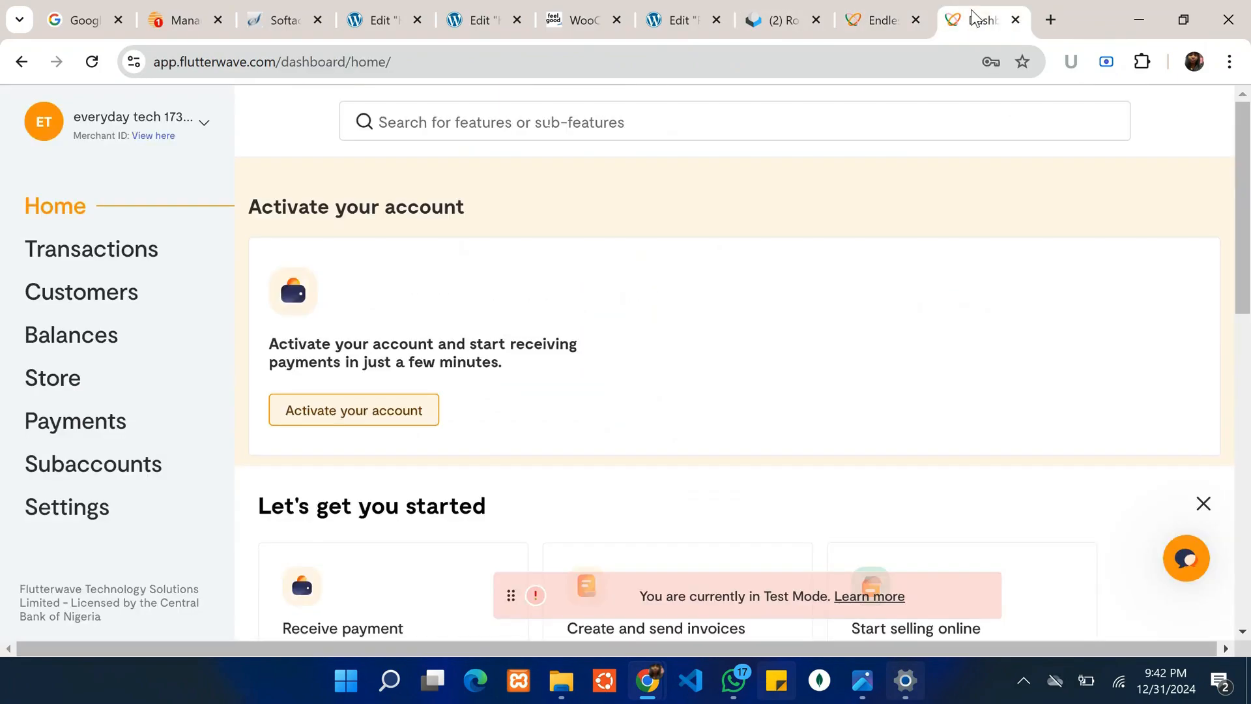
scroll(756, 350, "down", 4)
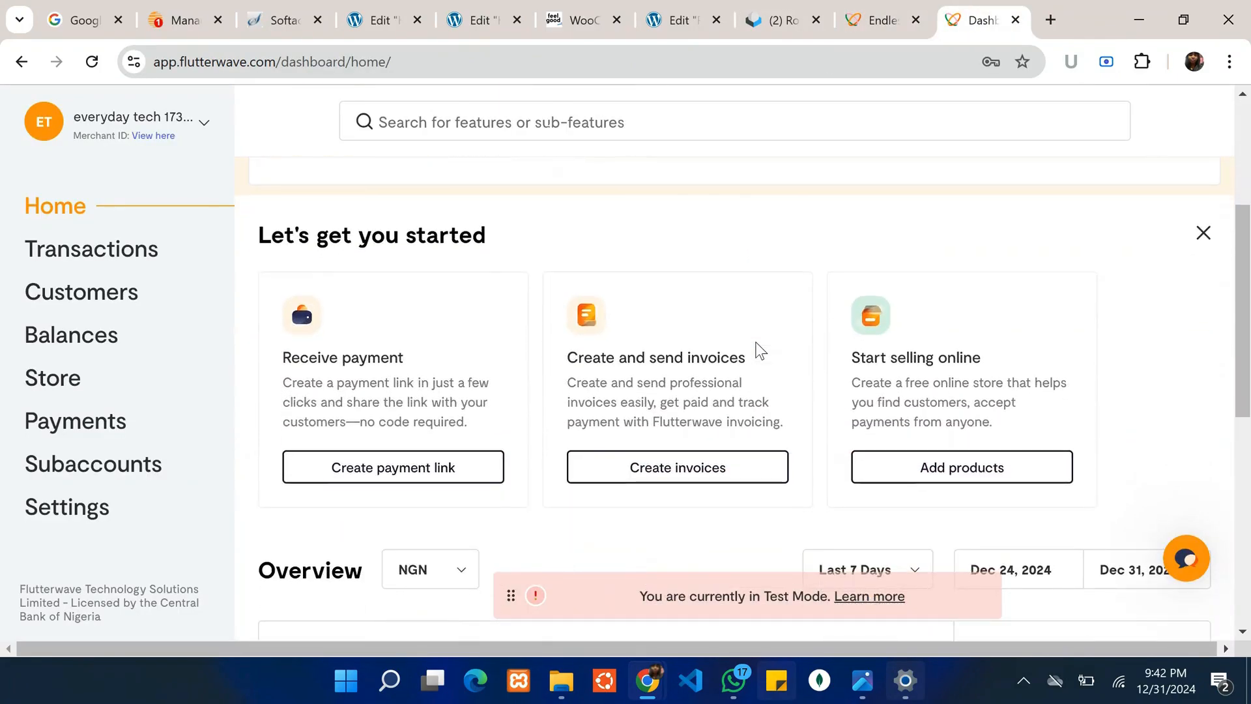
left_click(75, 519)
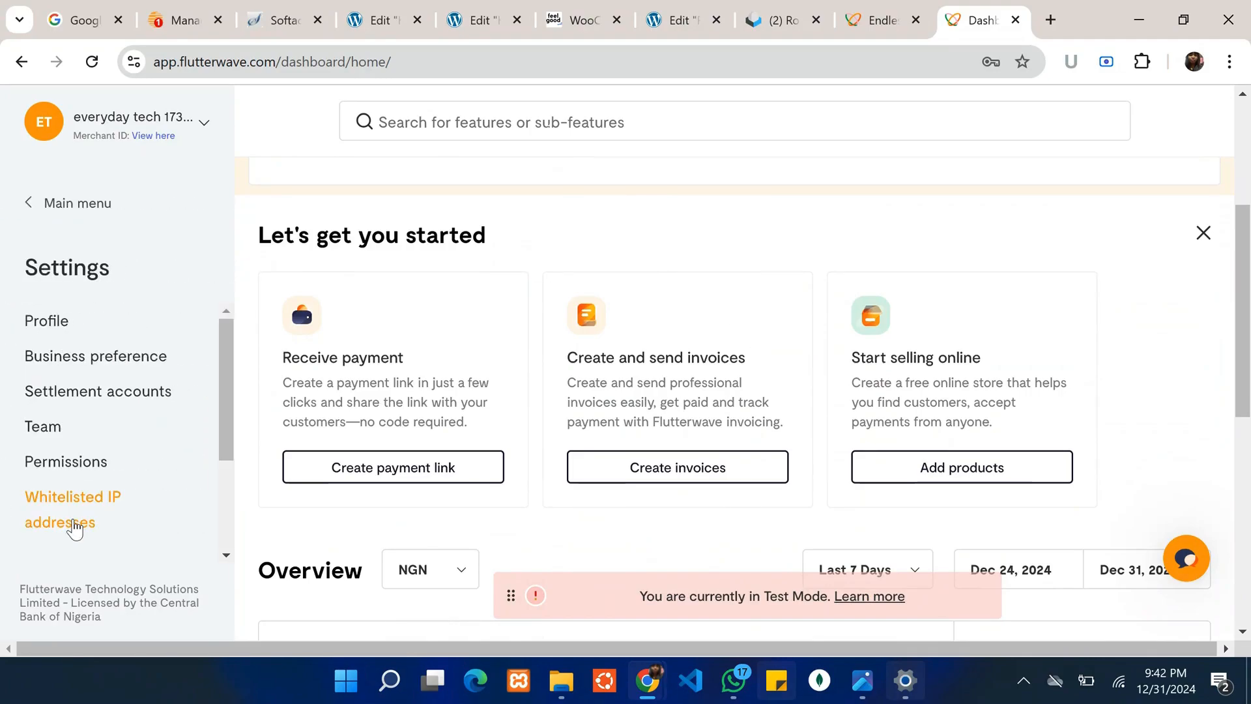
scroll(77, 515, "down", 3)
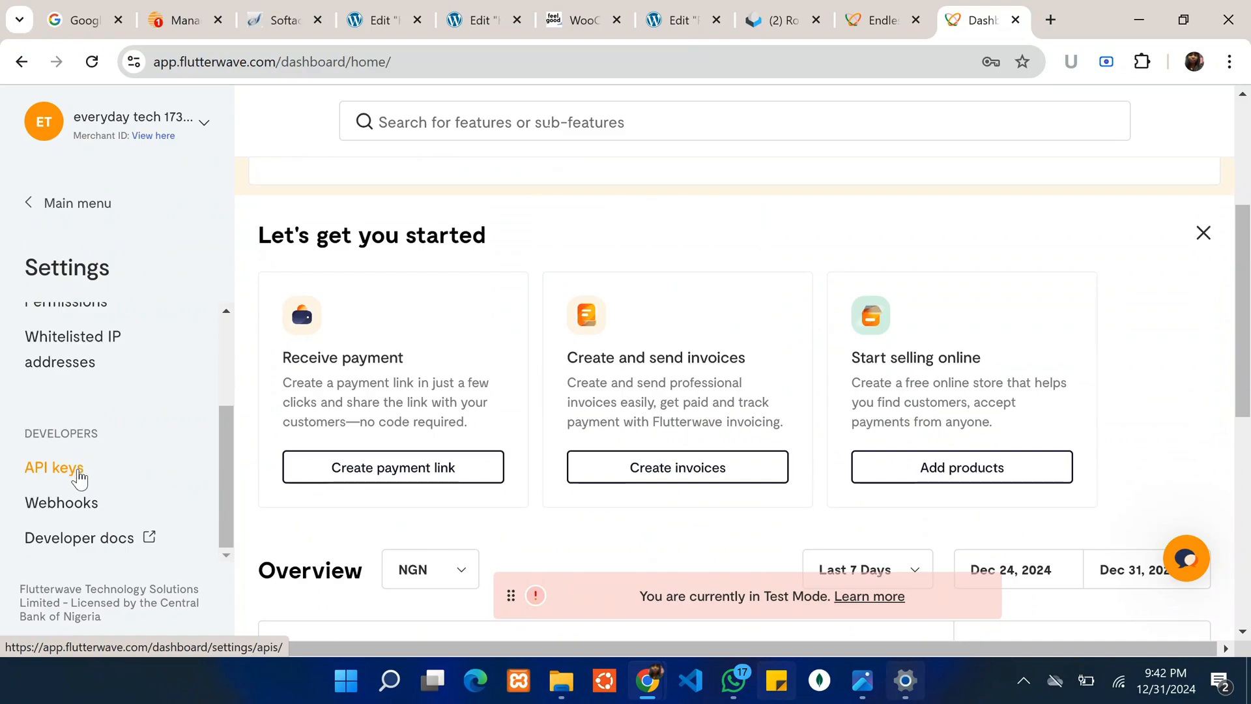
left_click(55, 468)
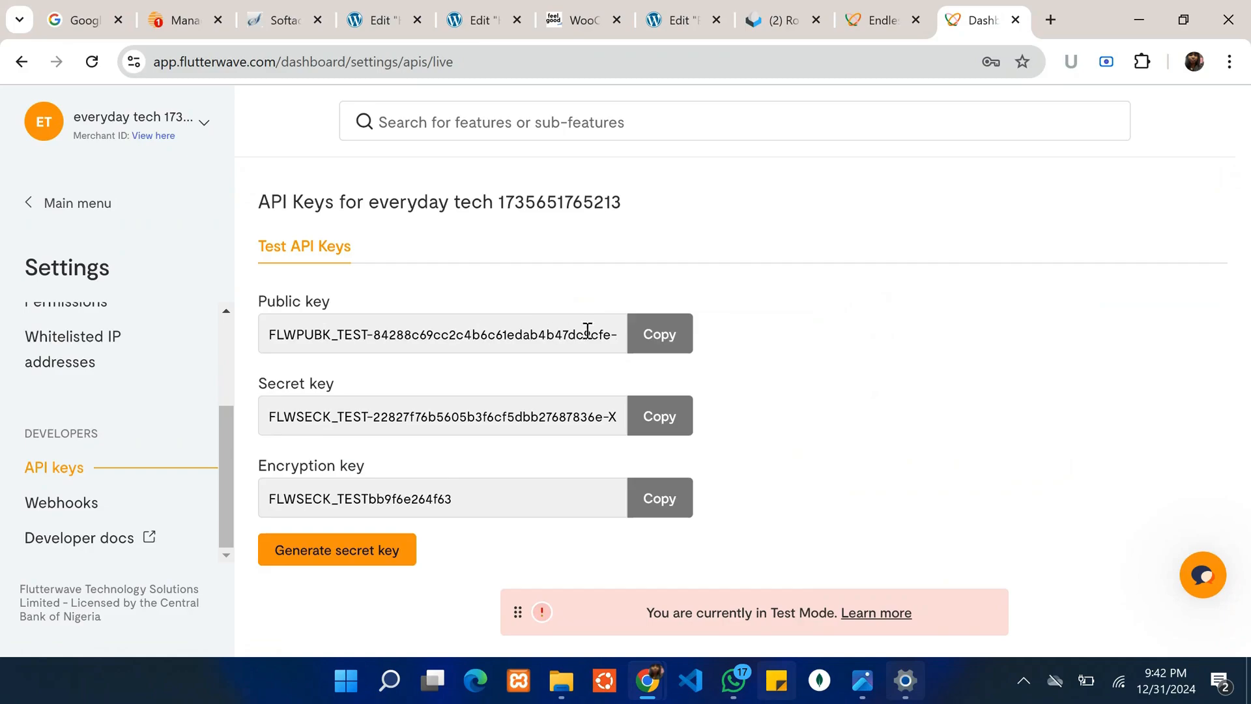
Copy the test public key and check where the public and secret keys belong in WooCommerce's Flutterwave settings
left_click(648, 339)
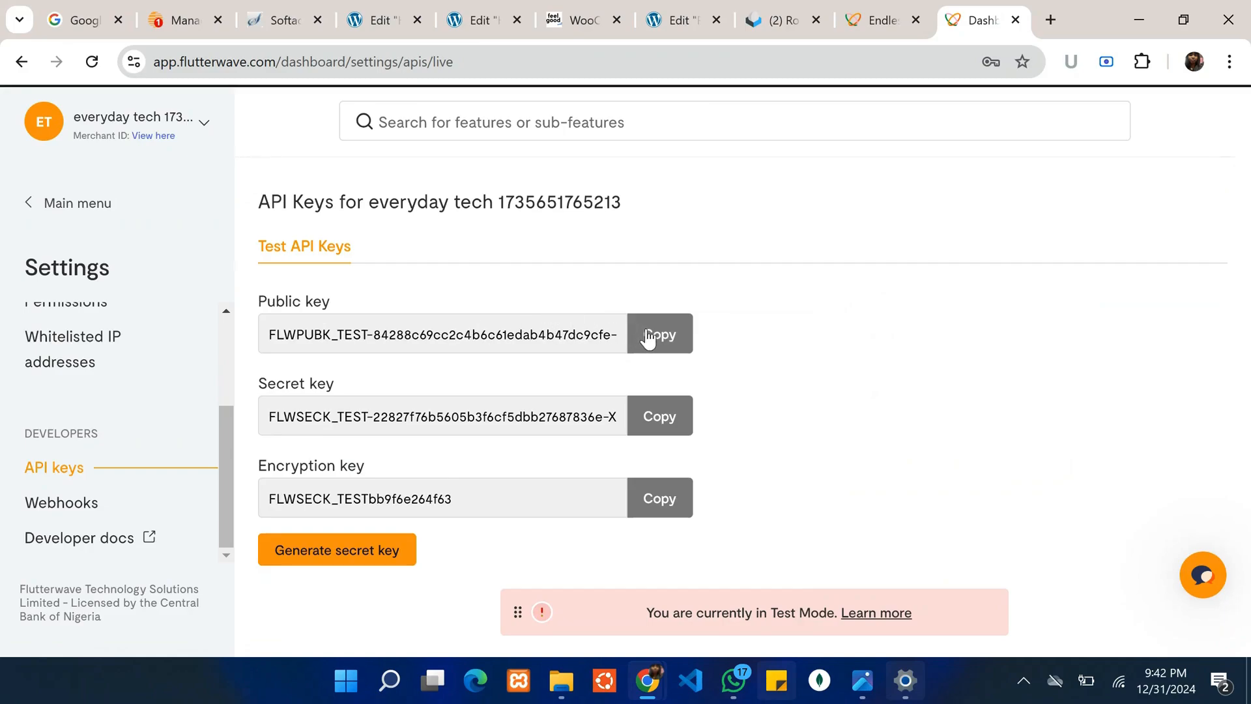
left_click(572, 24)
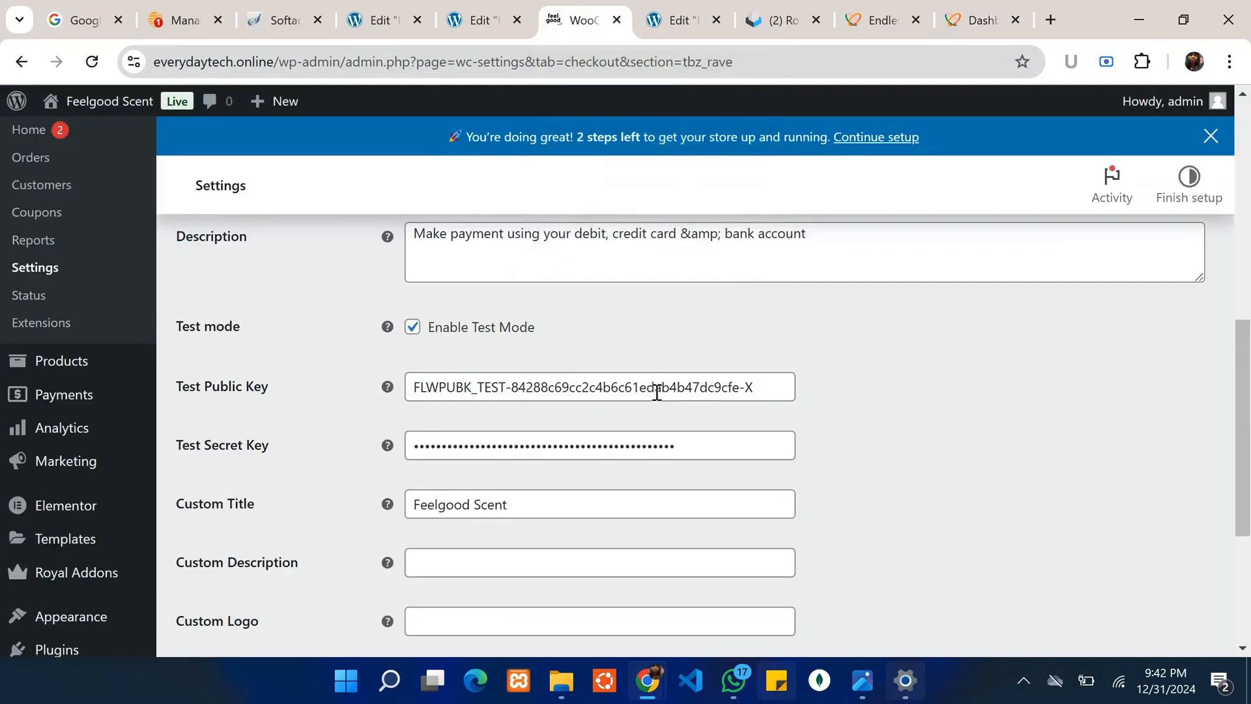
scroll(657, 393, "down", 2)
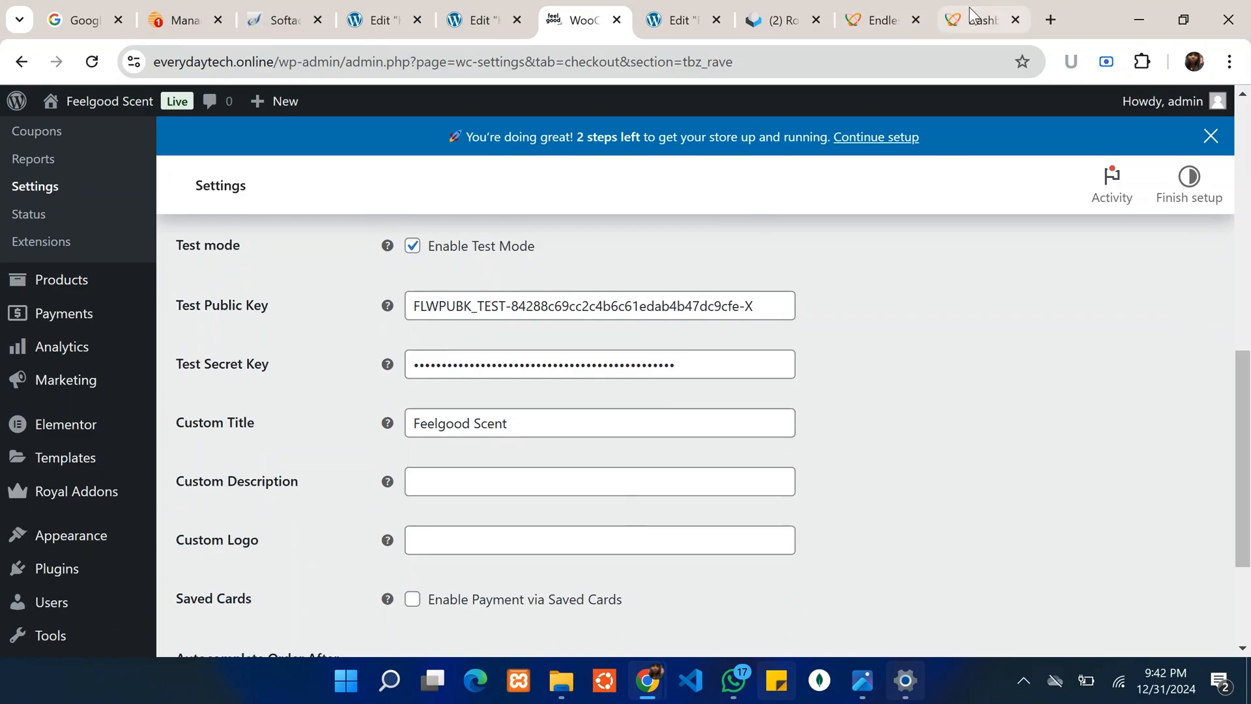
left_click(969, 7)
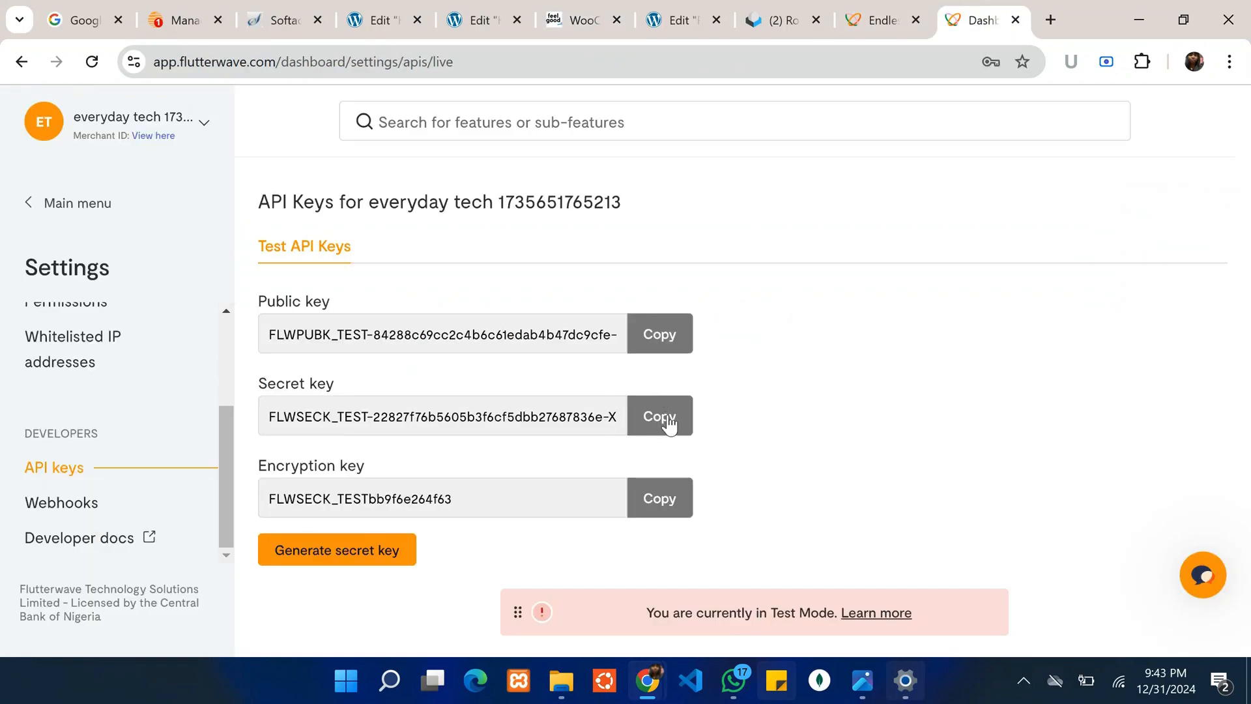
left_click(570, 6)
Review the whole Flutterwave settings form, including the webhook URL, enable option, test mode, custom title, saved cards and order autocompletion
scroll(646, 393, "down", 5)
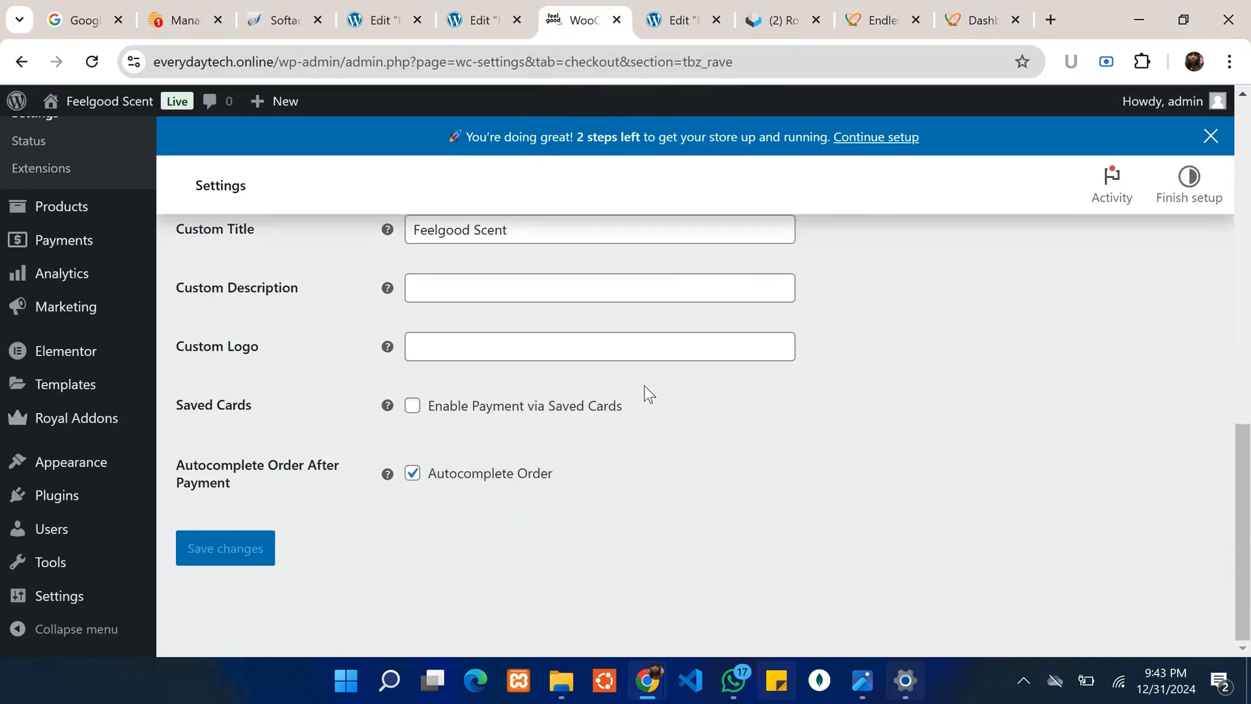
scroll(649, 395, "up", 8)
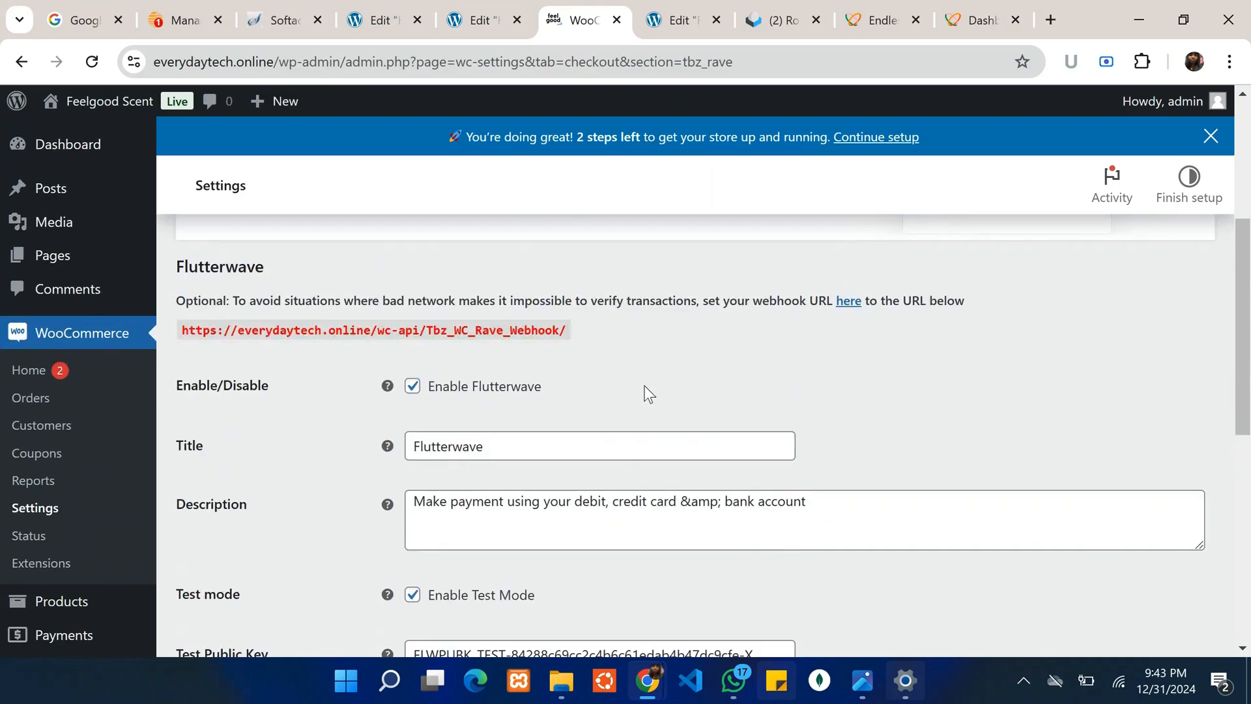
scroll(648, 394, "down", 8)
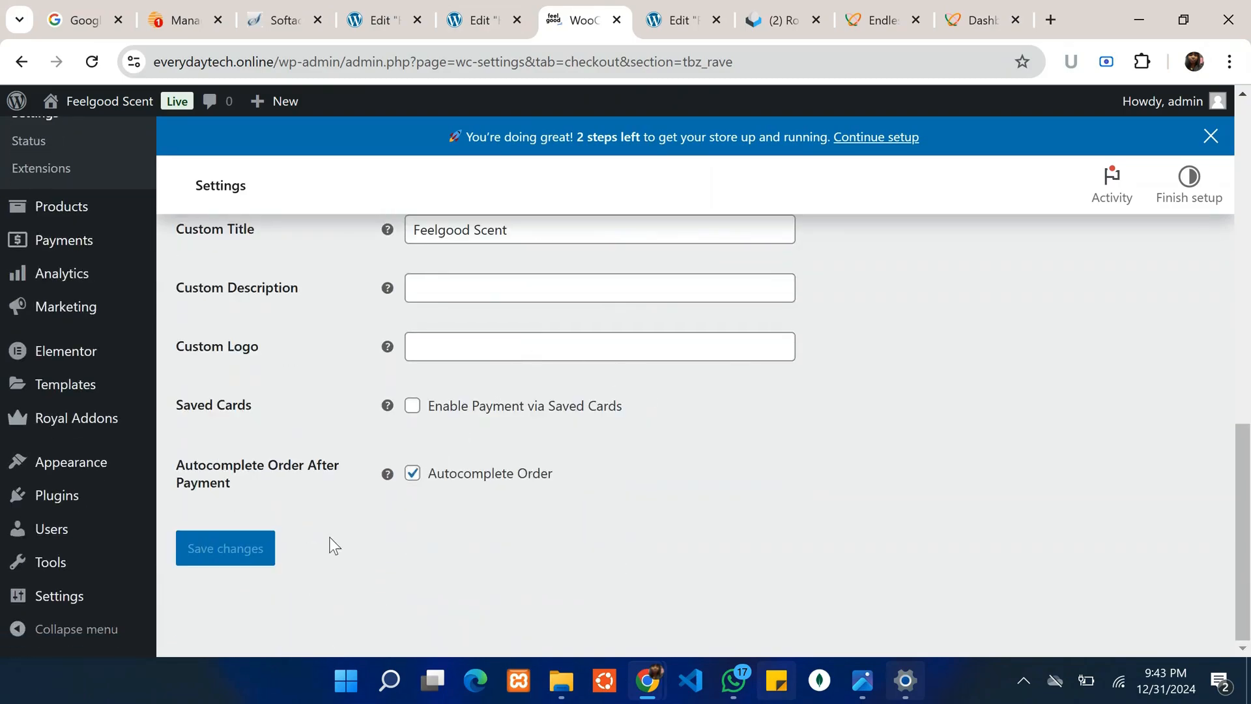
scroll(594, 455, "up", 1)
scroll(594, 456, "down", 1)
scroll(581, 454, "up", 8)
scroll(580, 450, "up", 2)
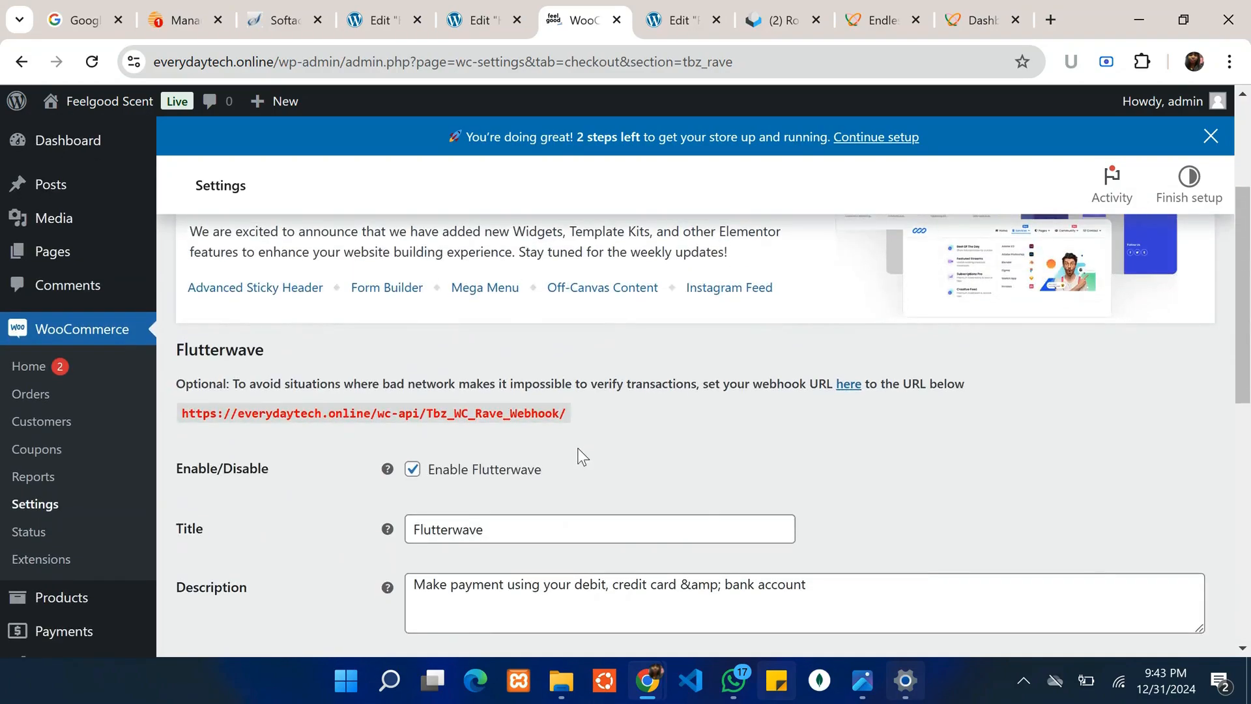
scroll(580, 455, "down", 4)
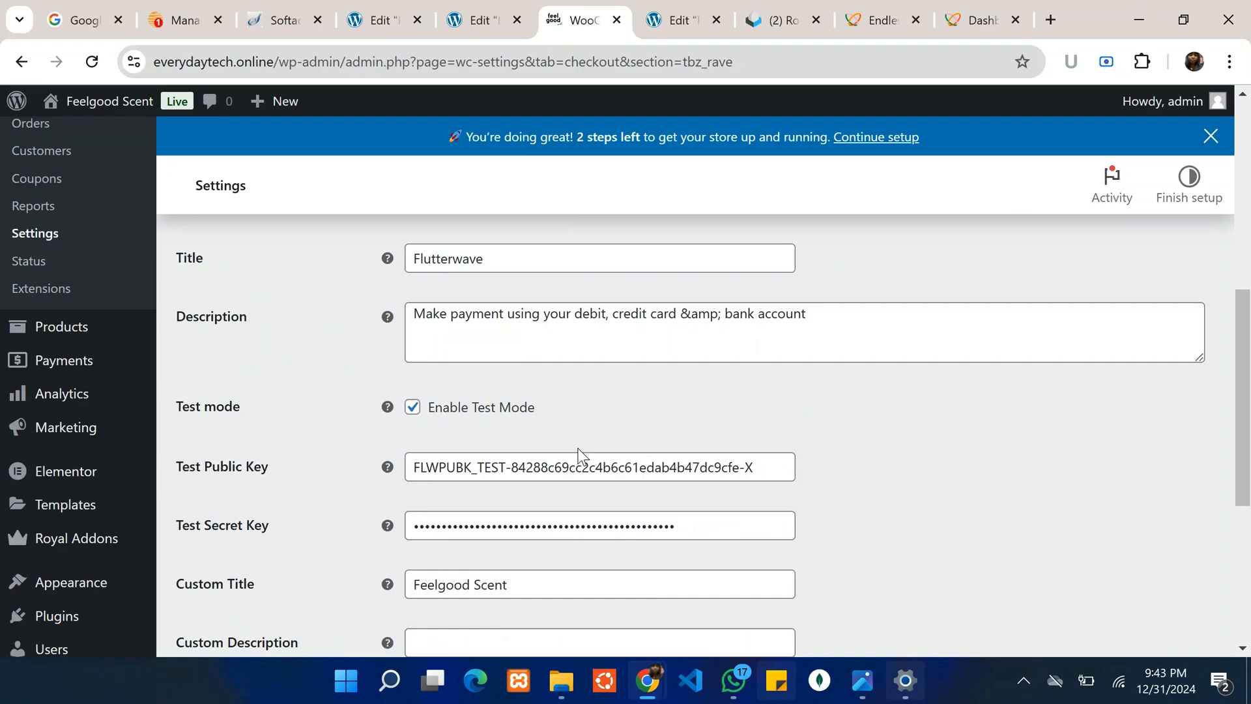
scroll(579, 455, "up", 5)
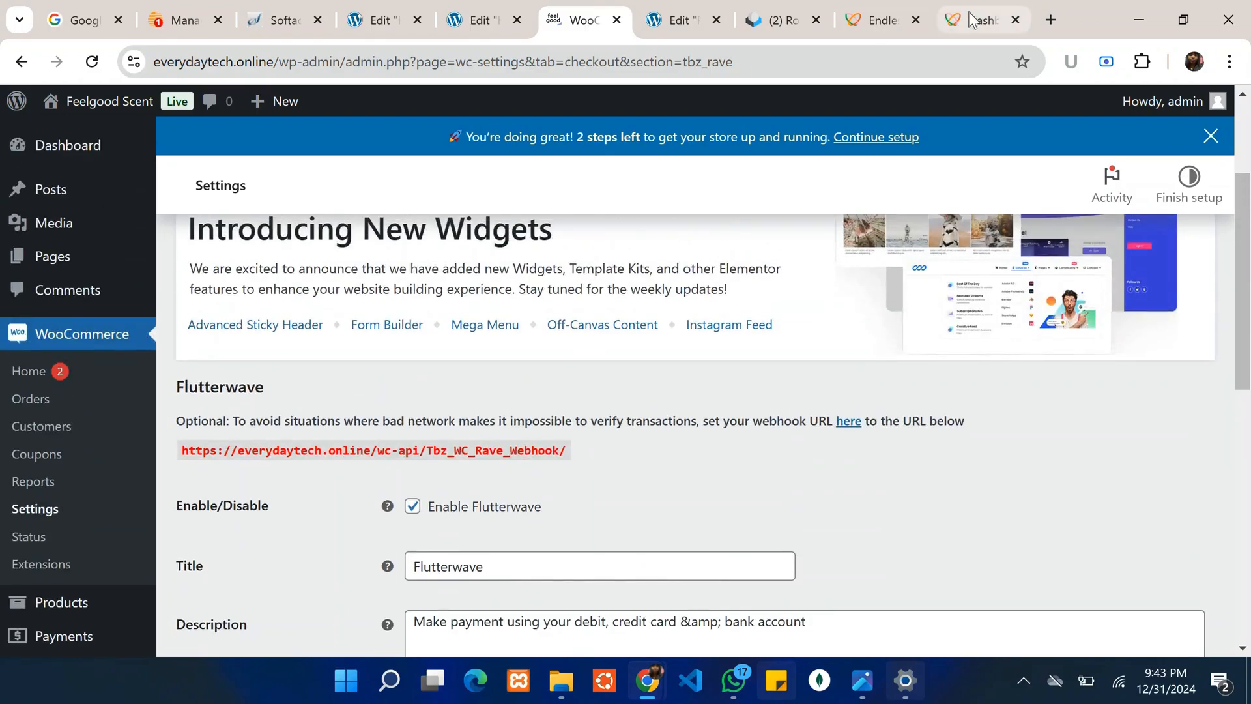
View the account activation option on the Flutterwave dashboard's home page, and return to the gateway settings in WooCommerce
left_click(974, 20)
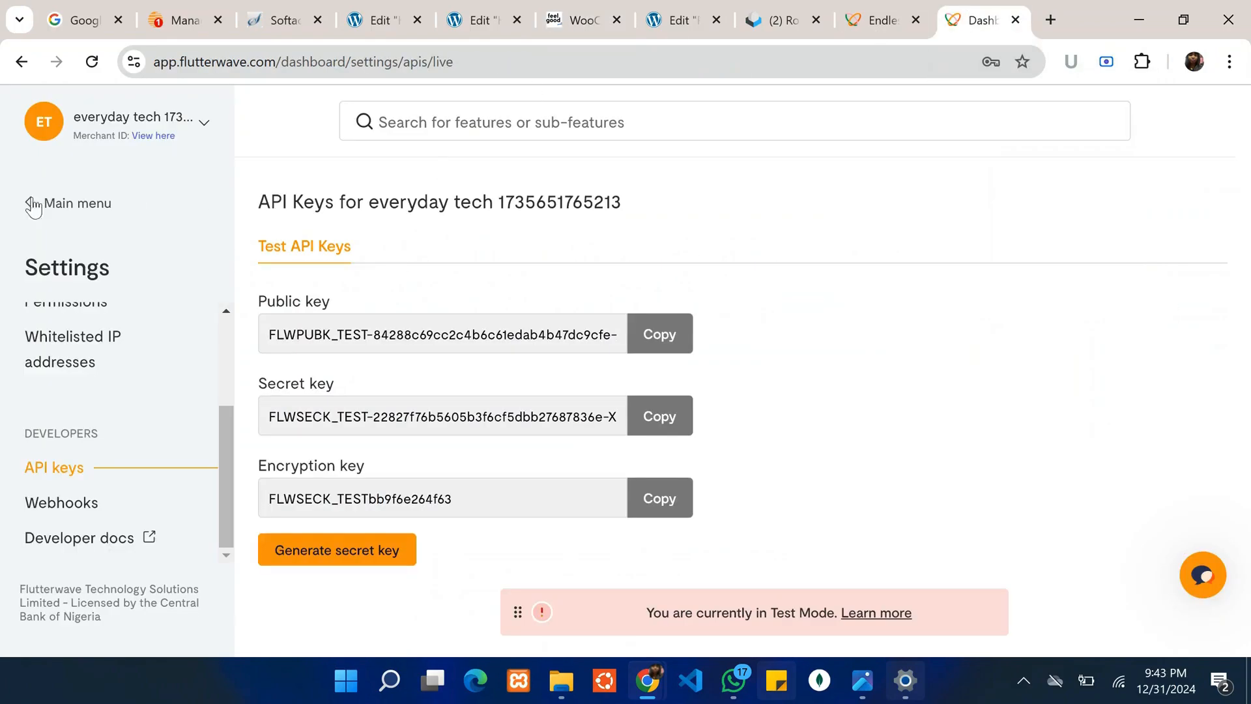
left_click(34, 209)
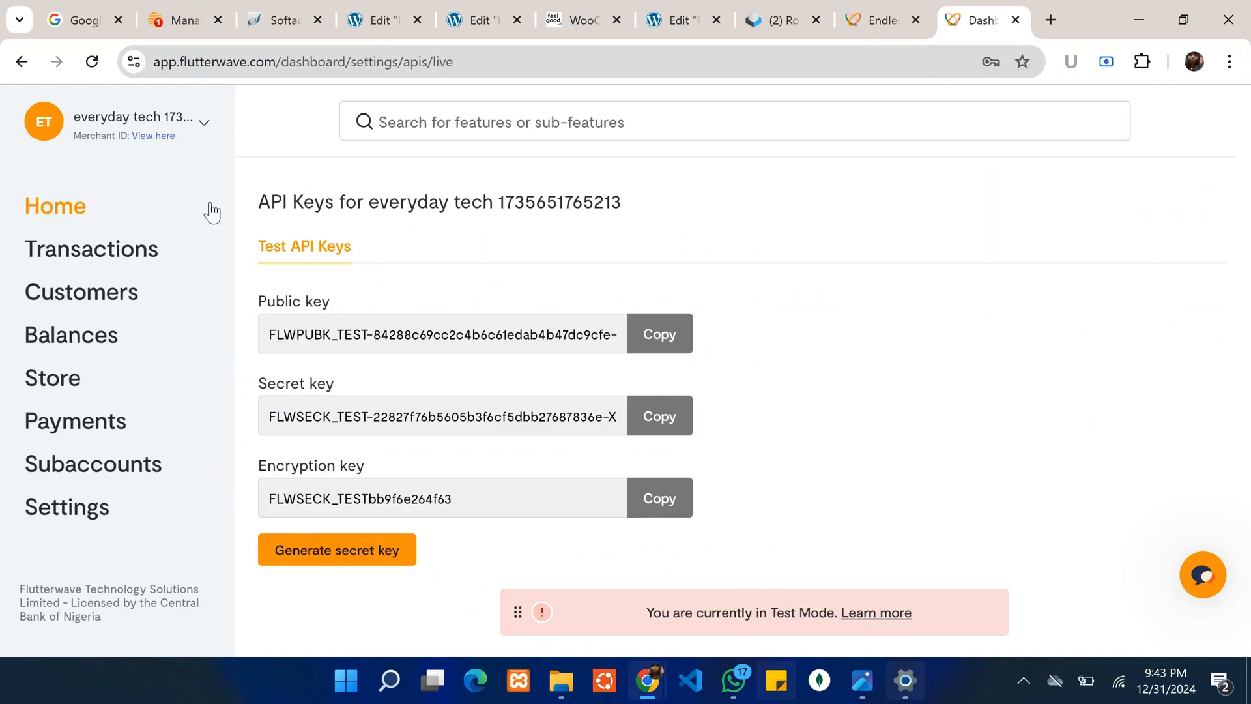
mouse_move(863, 681)
left_click(91, 217)
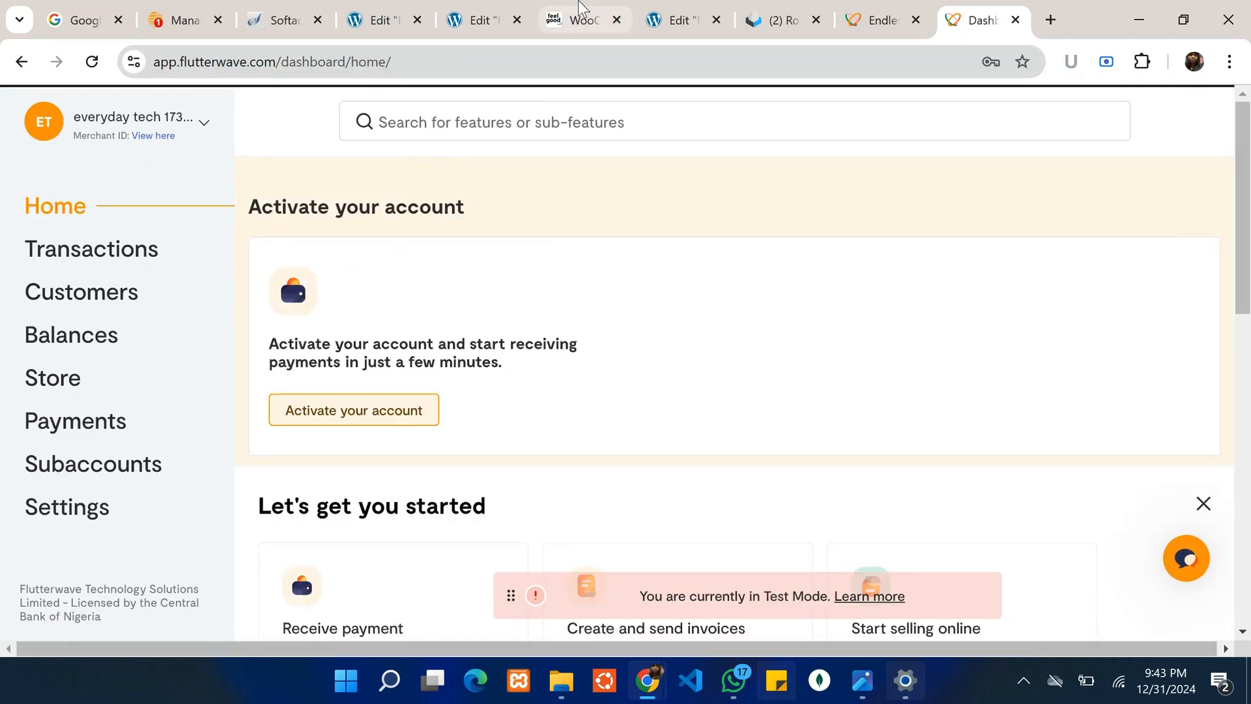
left_click(566, 10)
scroll(685, 417, "down", 5)
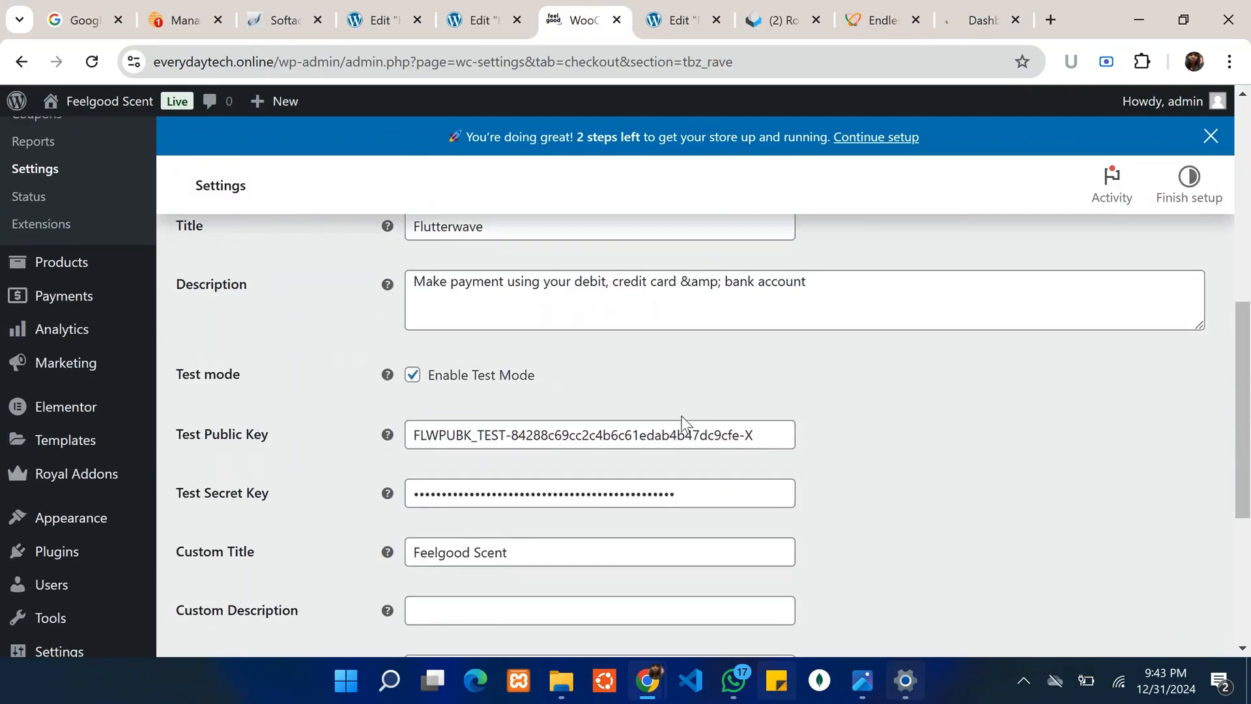
scroll(684, 424, "up", 10)
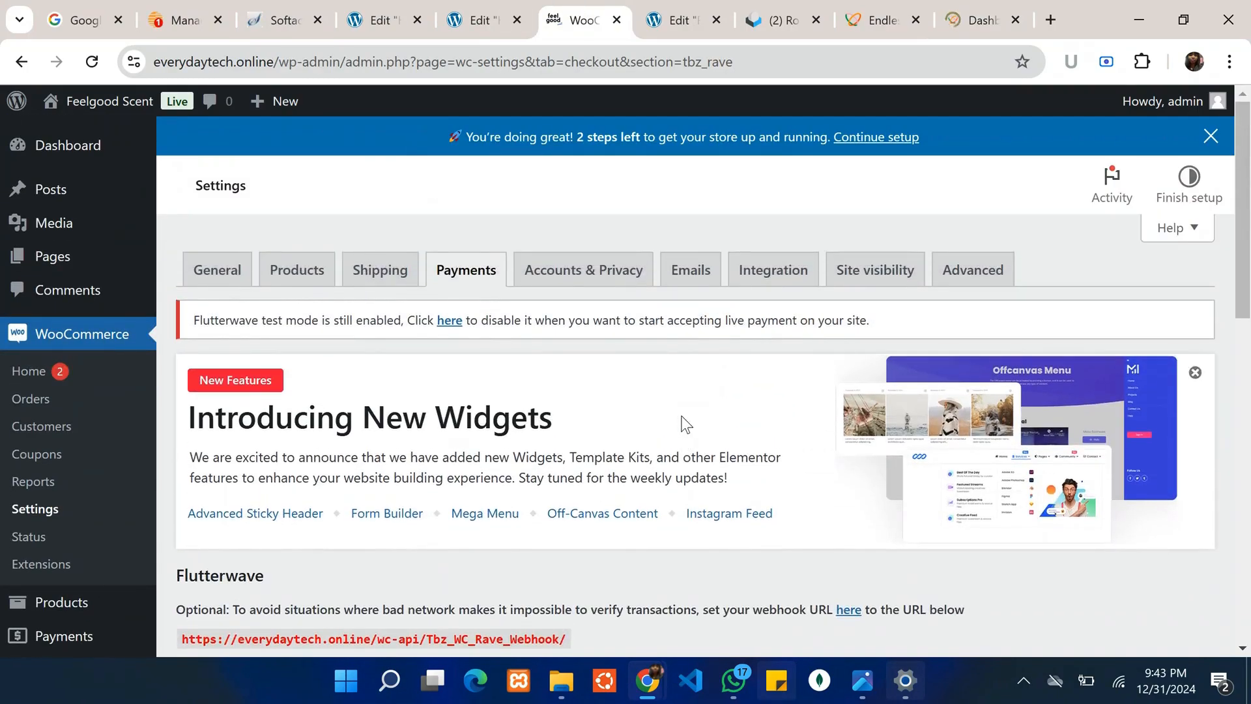